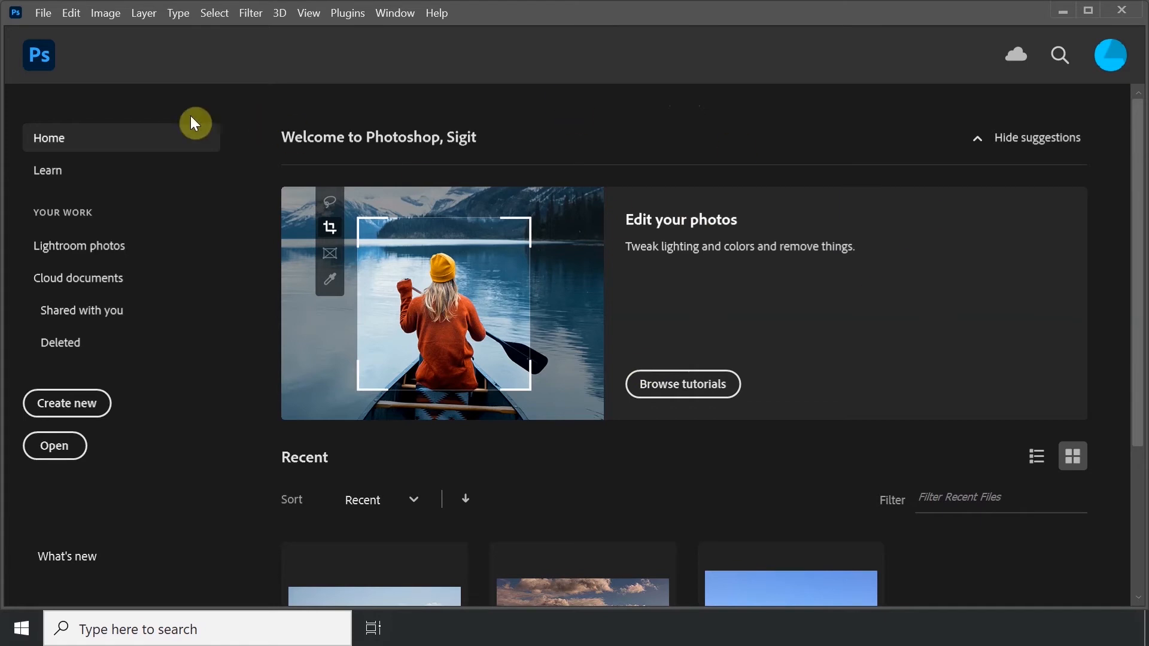
# - Open the portrait photo of the stone temple under a clear blue sky from the Materi Foto folder
pyautogui.click(33, 14)
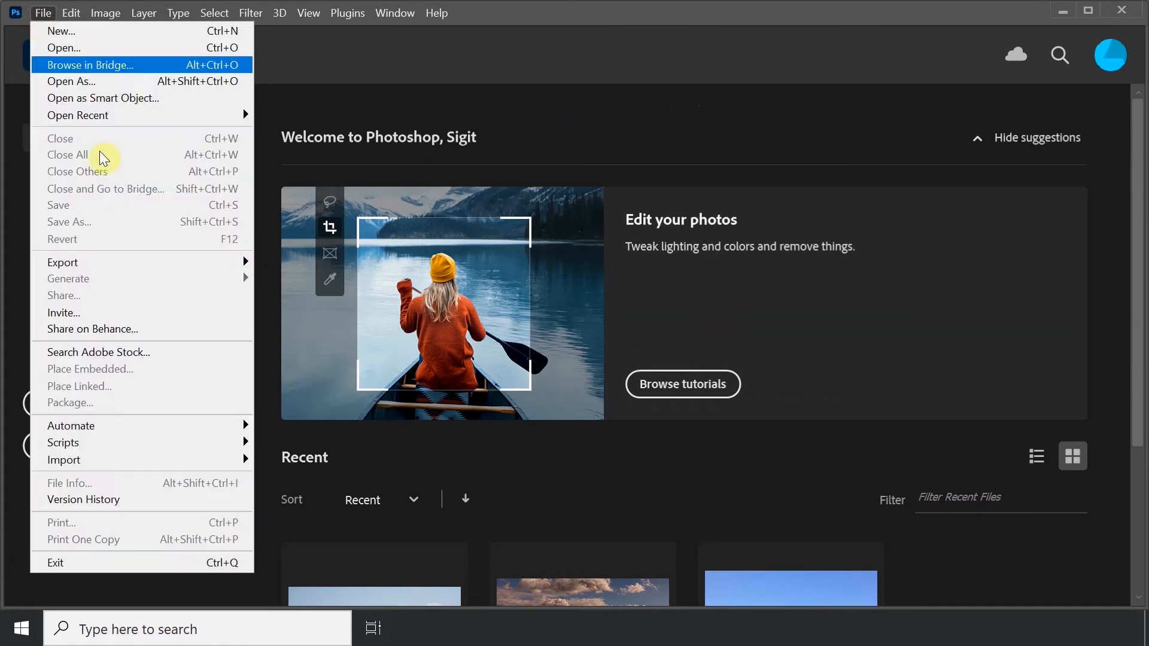
pyautogui.click(93, 60)
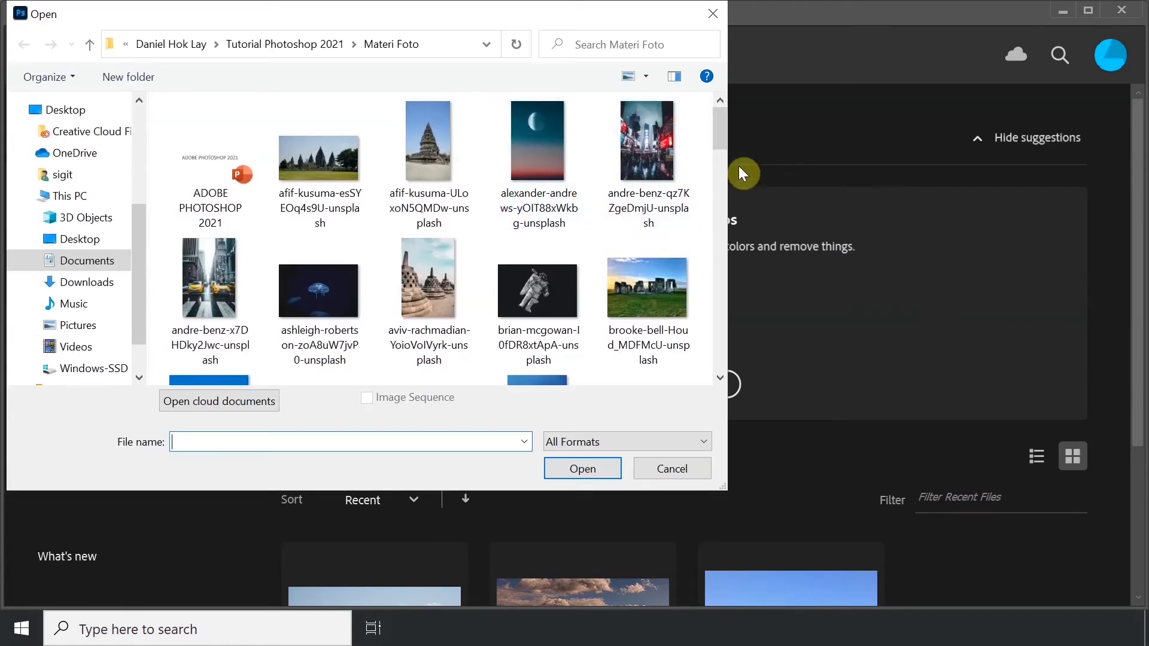
pyautogui.moveTo(723, 133); pyautogui.dragTo(724, 90)
pyautogui.click(432, 134)
pyautogui.click(598, 471)
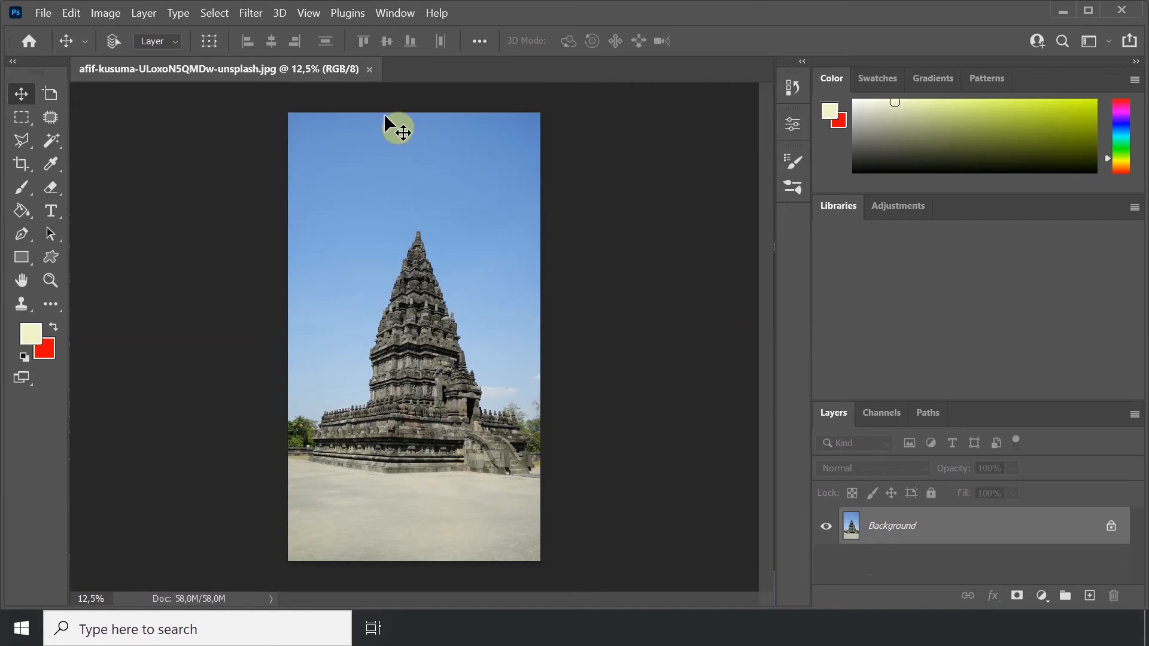
# - Start Sky Replacement on the temple photo and move its dialog clear of the image
pyautogui.click(75, 13)
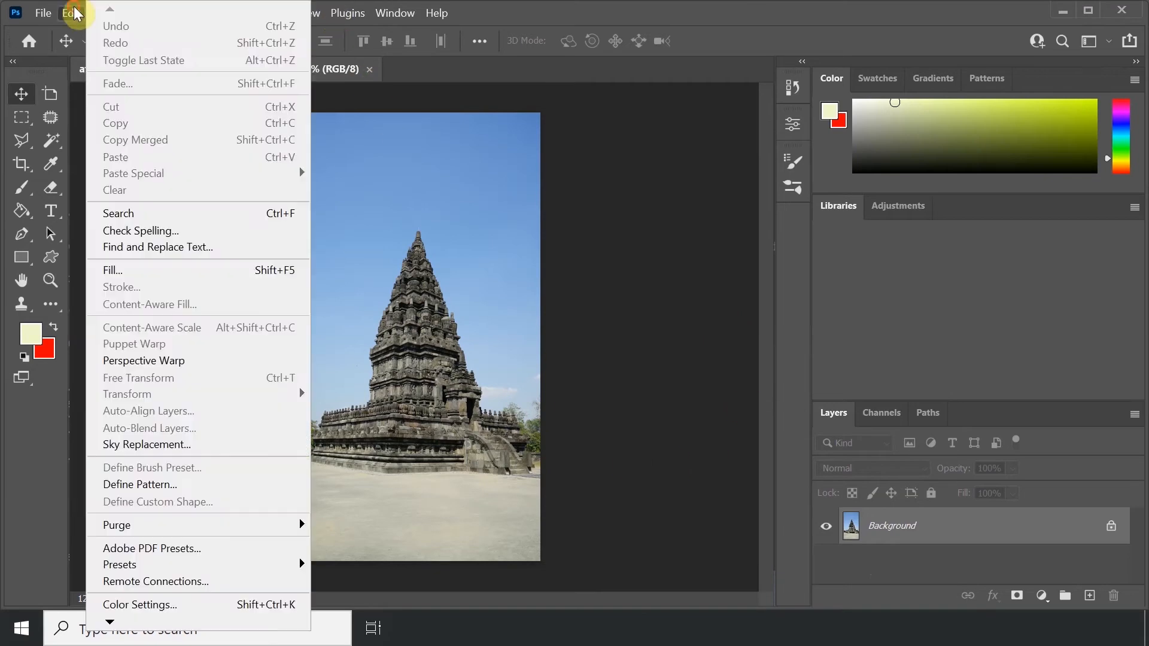
pyautogui.click(146, 446)
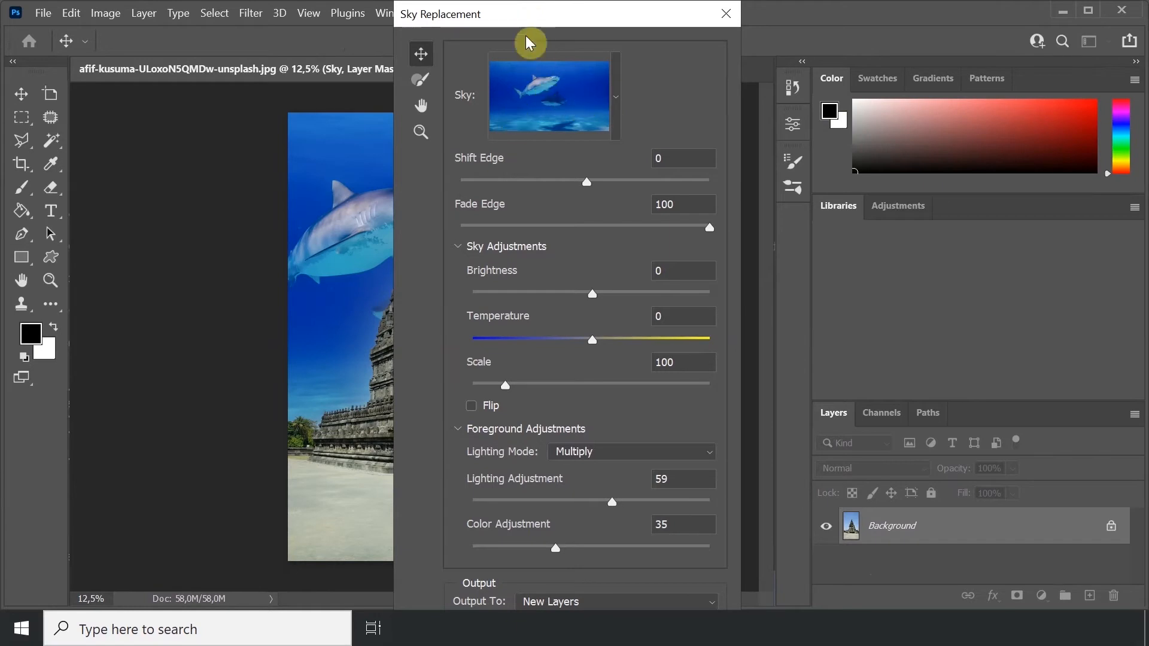
pyautogui.moveTo(516, 12); pyautogui.dragTo(814, 12)
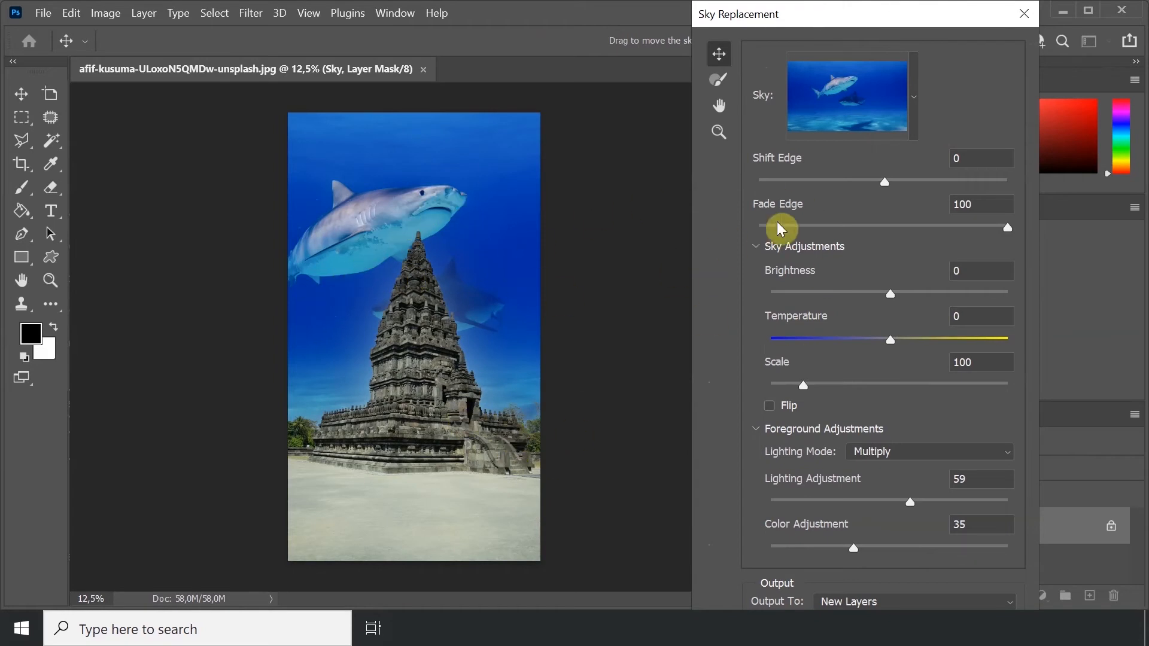
# - Try three Blue Skies presets on the photo: scattered white clouds, grey-blue clouds and wispy light-blue clouds
pyautogui.click(912, 97)
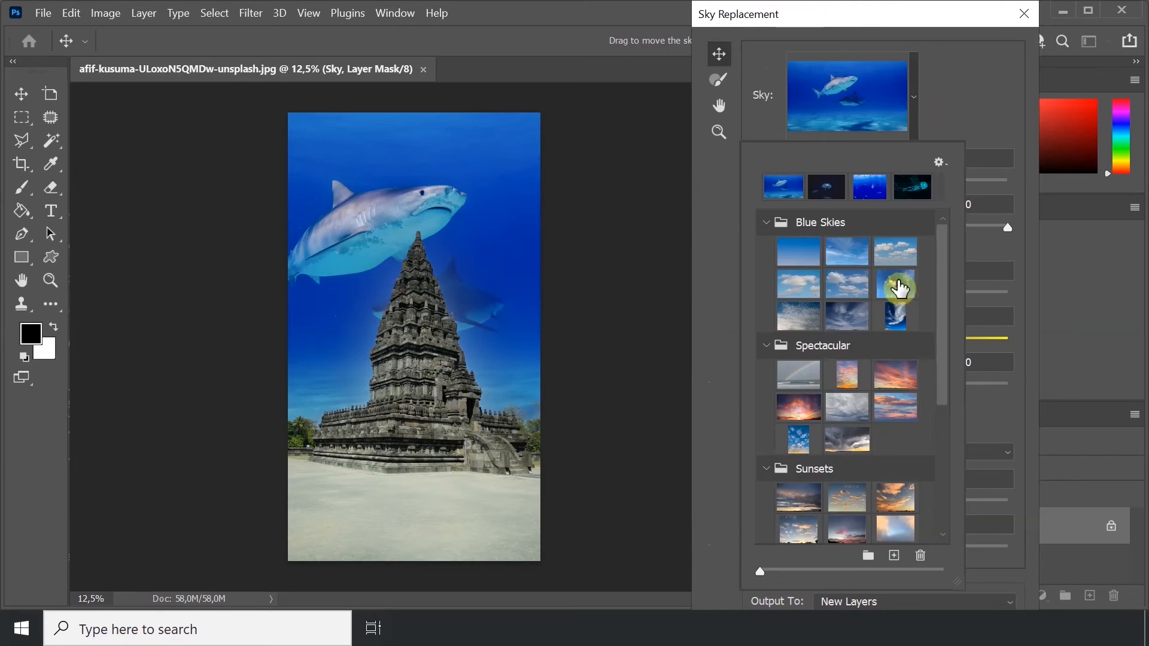
pyautogui.click(898, 283)
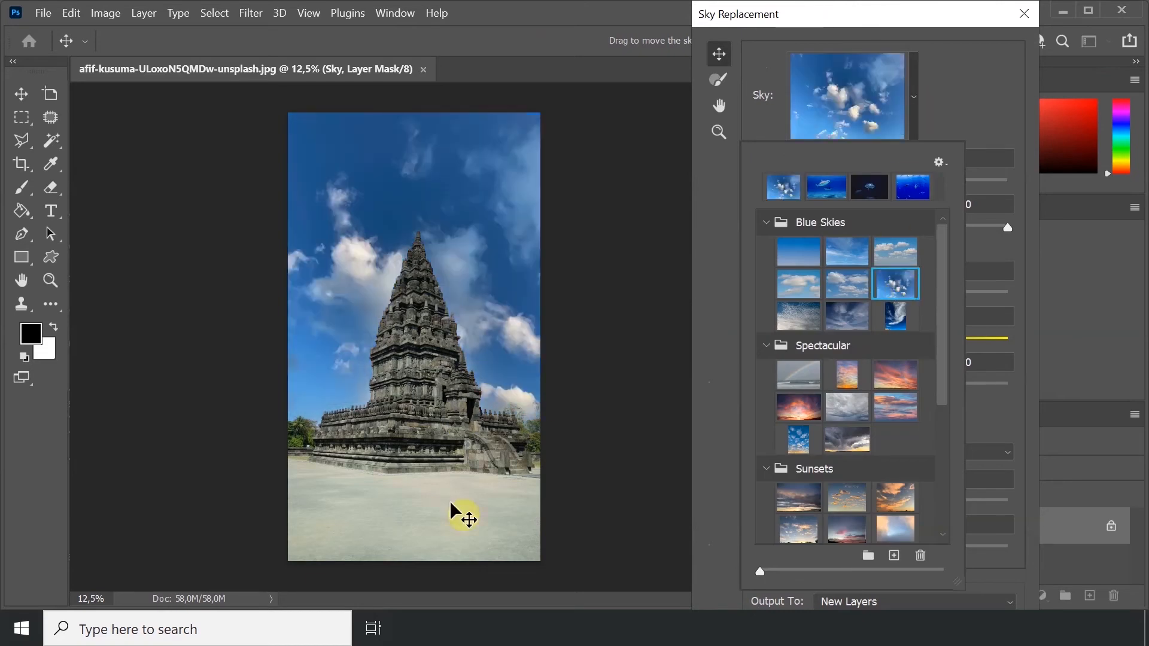
pyautogui.click(805, 322)
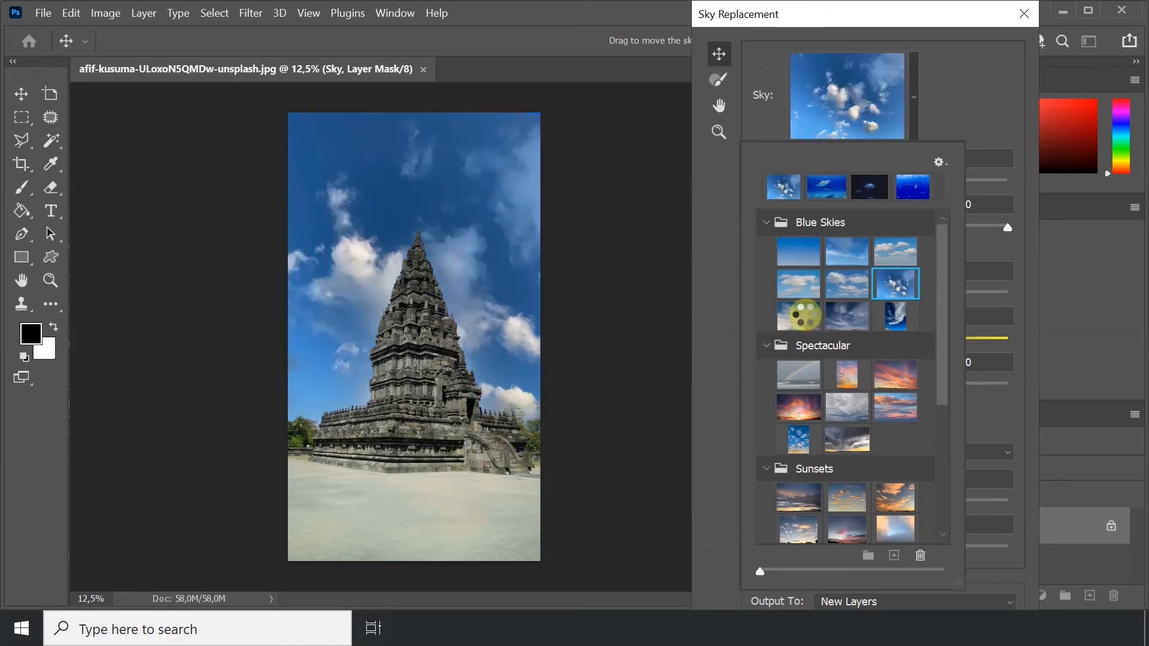
pyautogui.click(847, 251)
# - Try the blue Spectacular sky with scattered clouds, and the underwater image with a large shark, as replacement skies
pyautogui.scroll(-3, 848, 432)
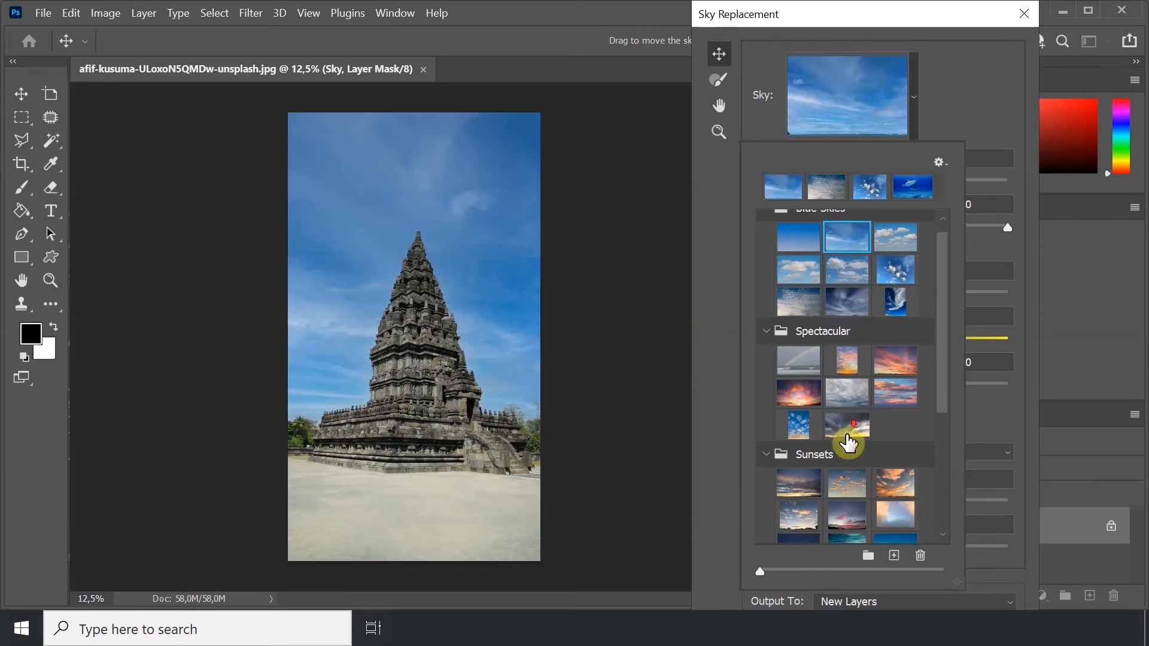
pyautogui.click(800, 395)
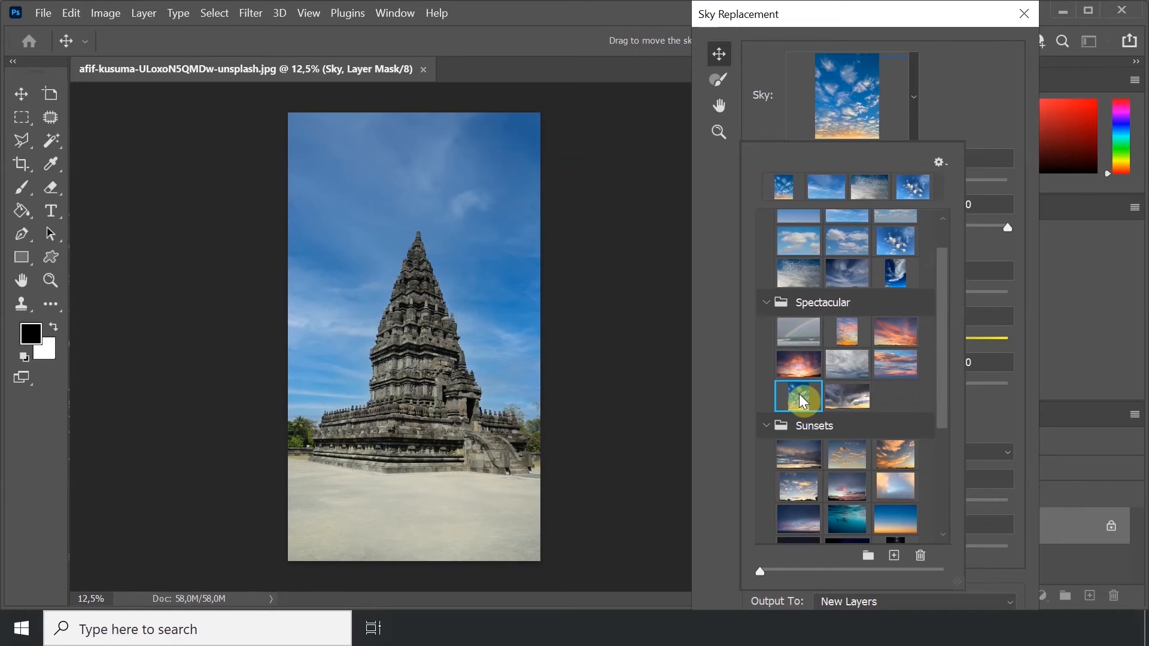
pyautogui.scroll(-4, 855, 469)
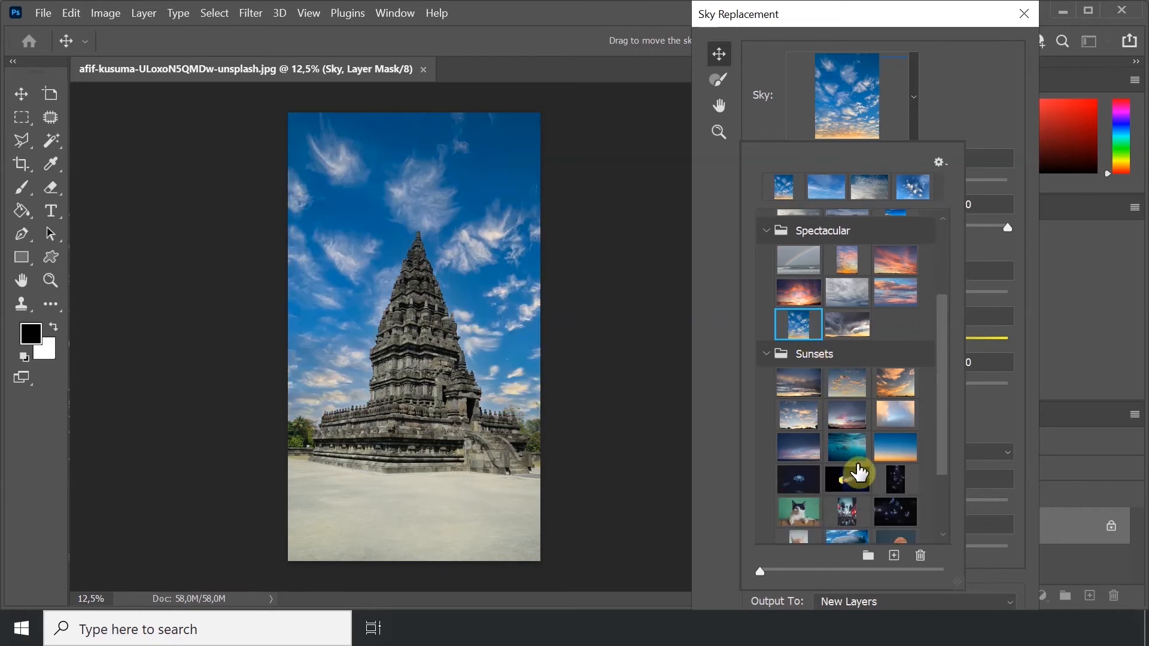
pyautogui.scroll(-5, 869, 475)
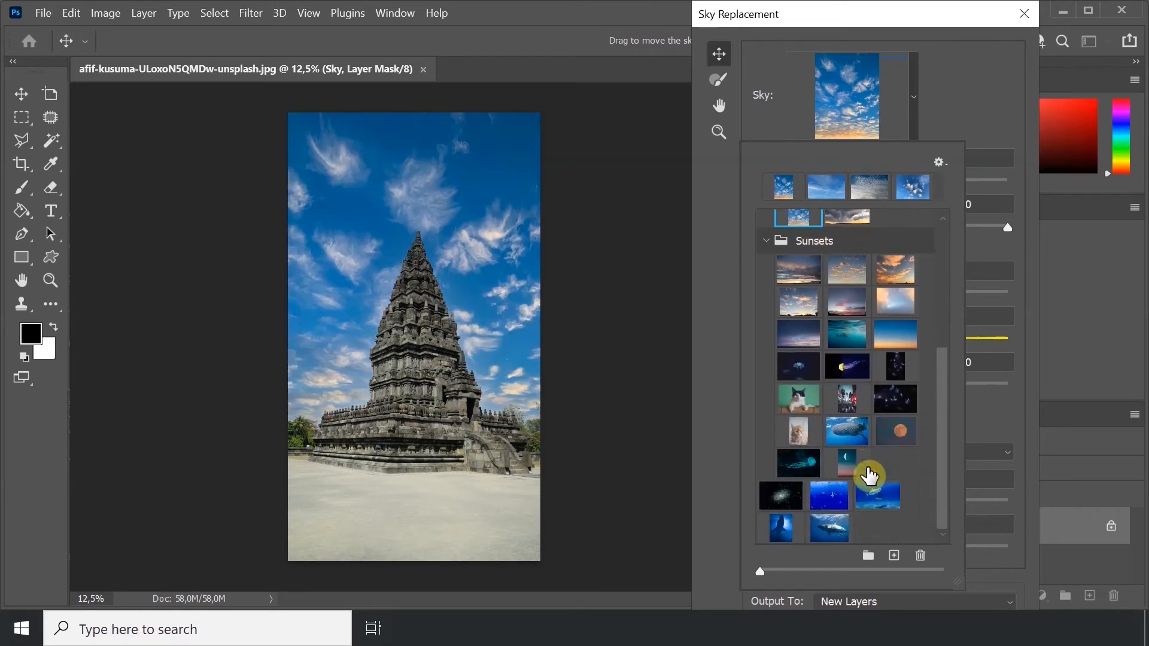
pyautogui.moveTo(947, 414); pyautogui.dragTo(947, 465)
pyautogui.click(875, 495)
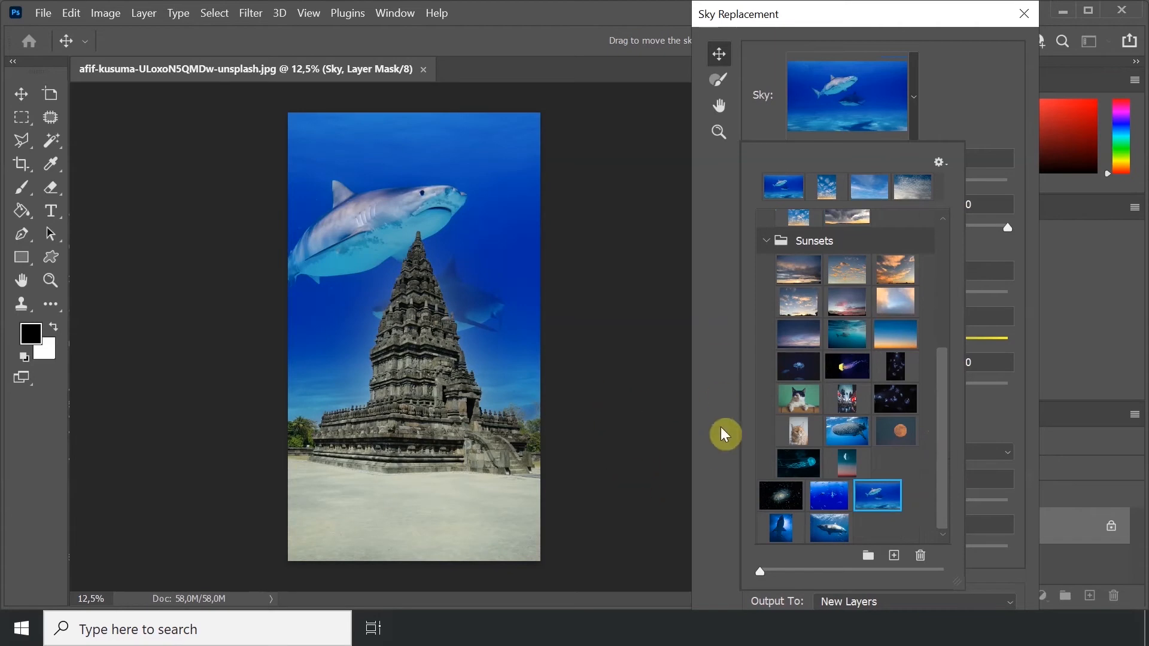
# - Close the sky presets, reposition the Sky Replacement dialog, and collapse its Sky Adjustments and Foreground Adjustments sections
pyautogui.click(813, 14)
pyautogui.moveTo(814, 15); pyautogui.dragTo(732, 15)
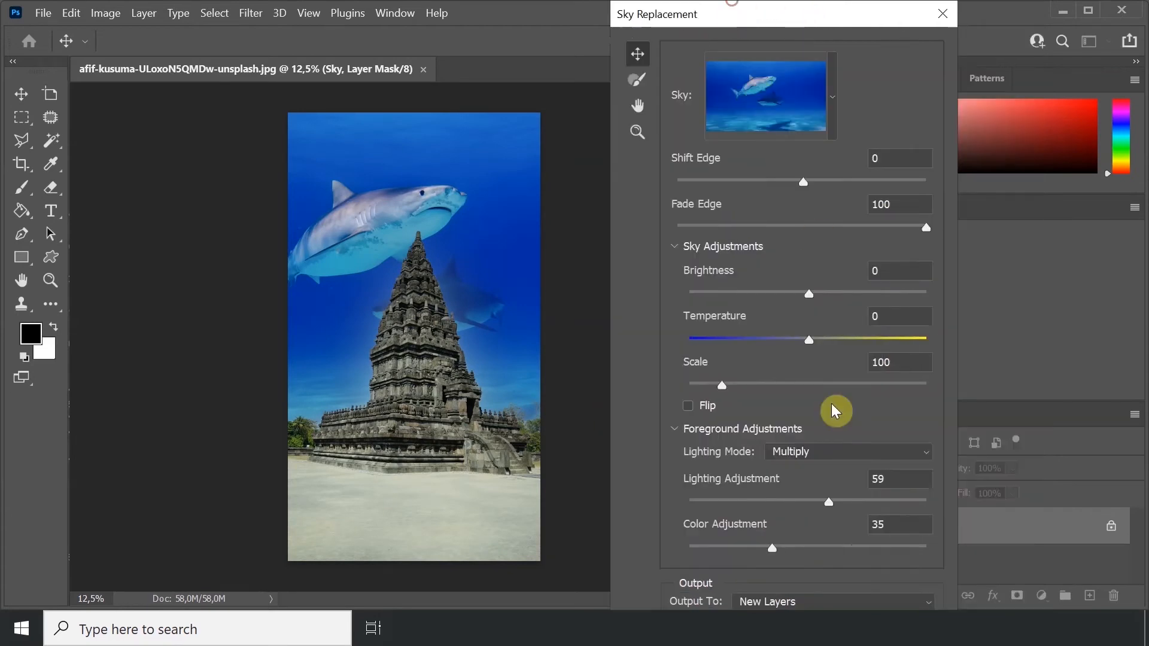
pyautogui.click(674, 245)
pyautogui.click(675, 268)
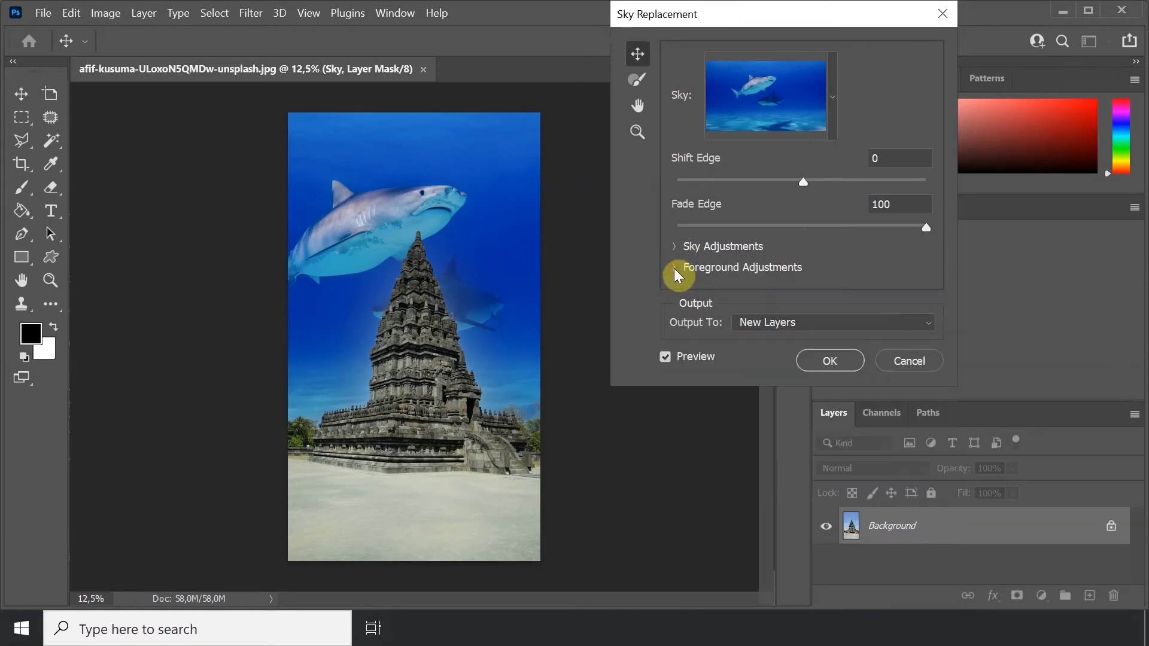
# - Try the recently used wispy light-blue sky and the deep-blue Blue Skies preset with a swirling white cloud
pyautogui.click(832, 97)
pyautogui.click(790, 193)
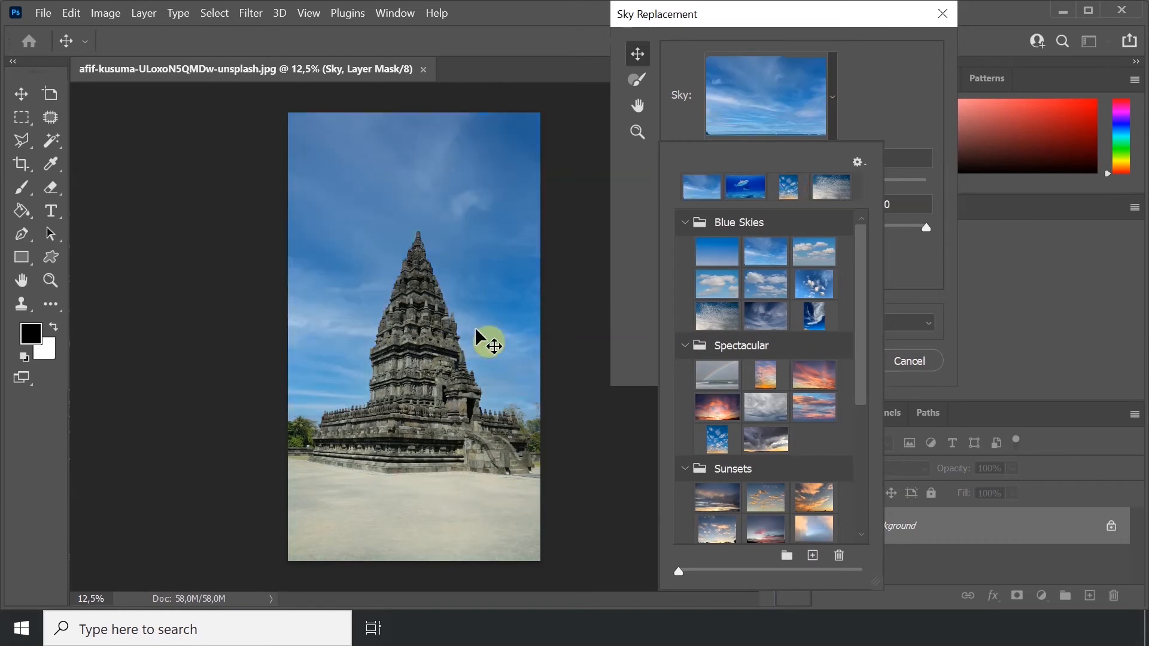
pyautogui.click(808, 314)
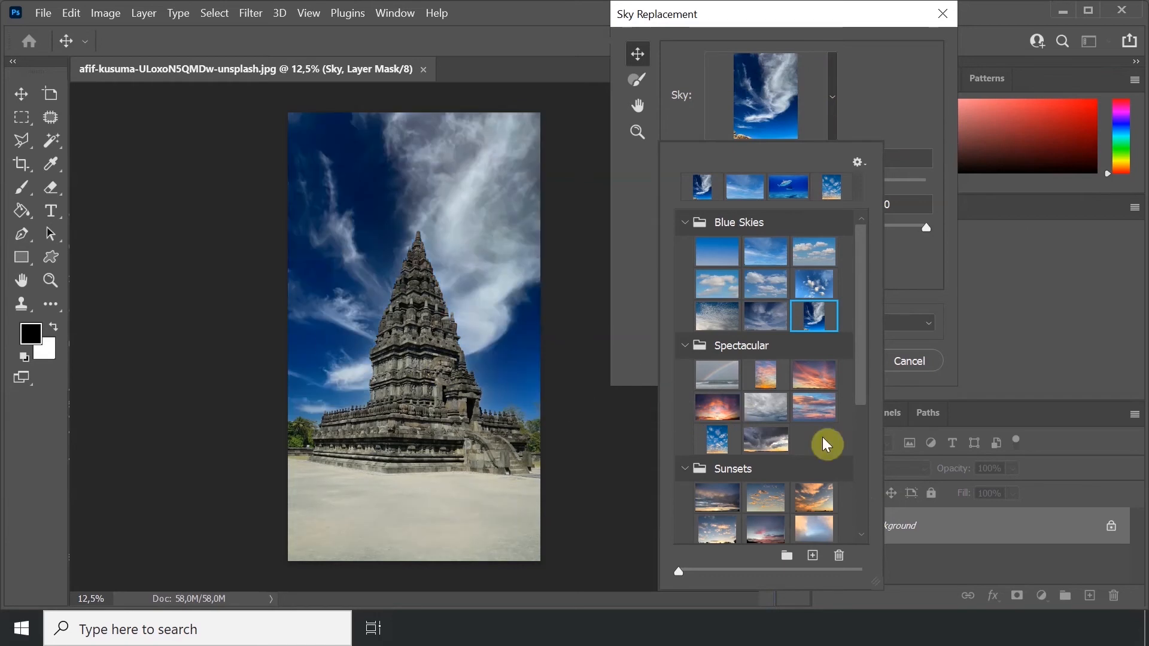
# - Try the black-and-white cat image and the pastel cloud preset from the Sunsets group as replacement skies
pyautogui.scroll(-3, 824, 441)
pyautogui.scroll(-6, 849, 394)
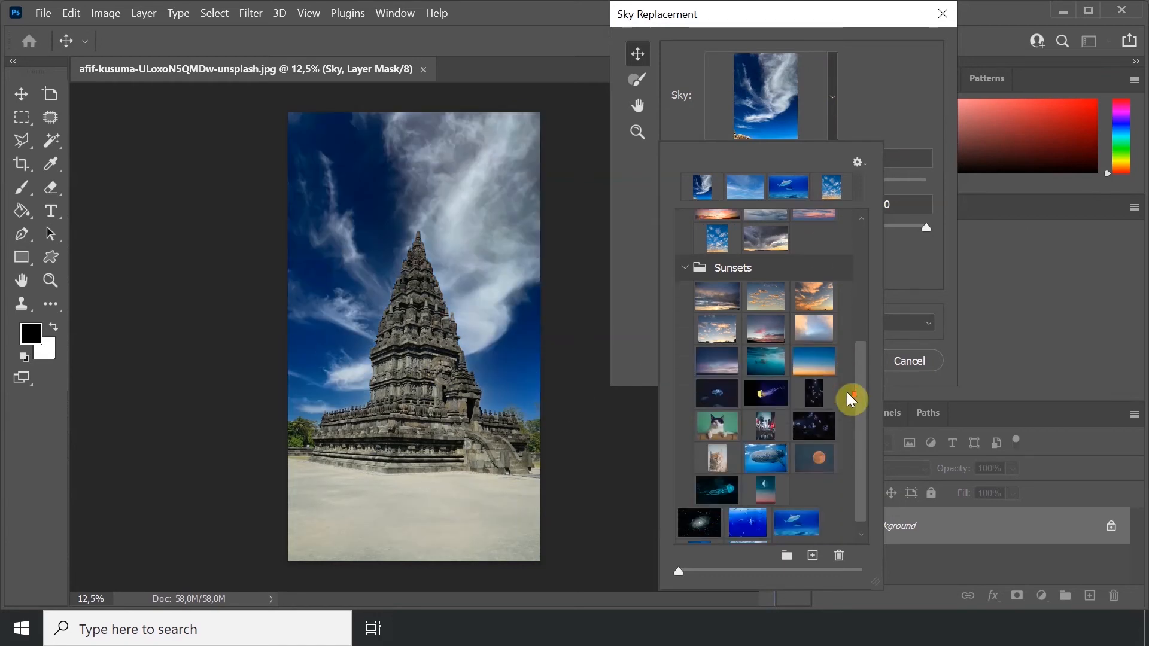
pyautogui.click(731, 413)
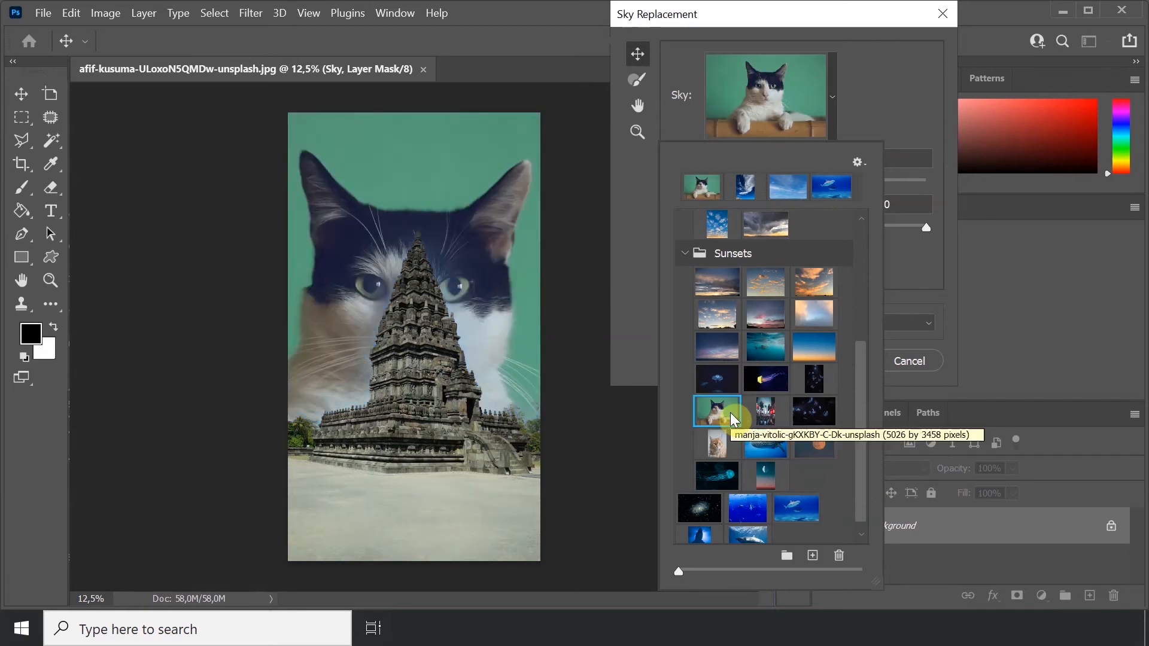
pyautogui.click(809, 315)
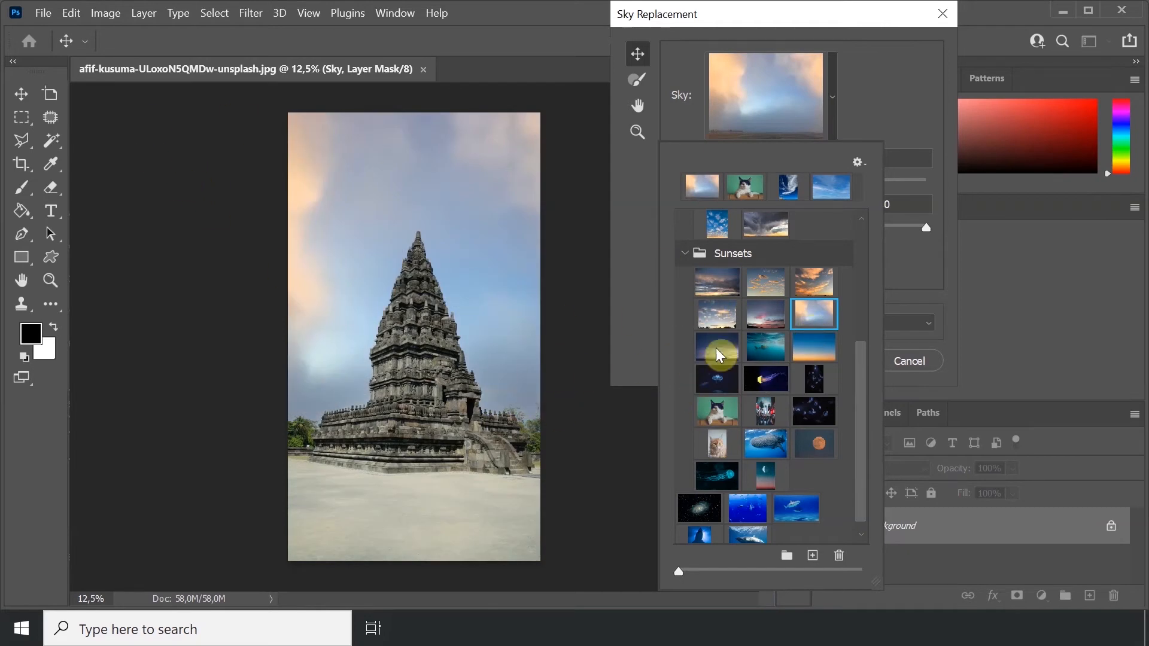
# - Try the large-shark image and the underwater image with many small sharks as the sky, and close the presets
pyautogui.scroll(-1, 783, 446)
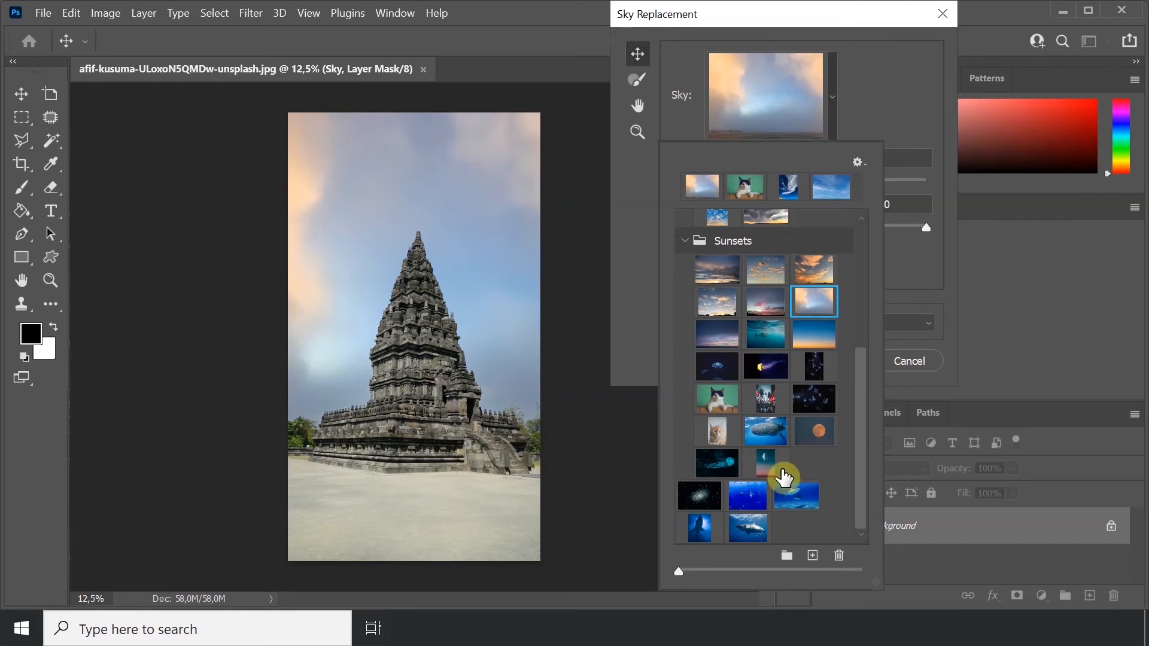
pyautogui.click(797, 495)
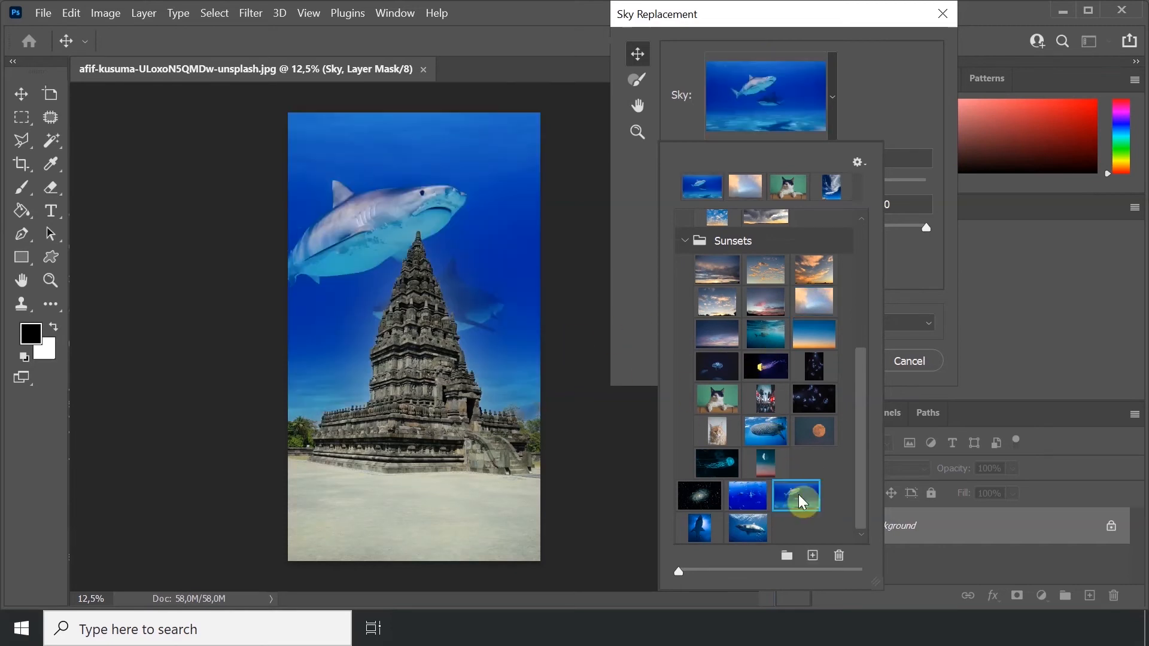
pyautogui.click(746, 502)
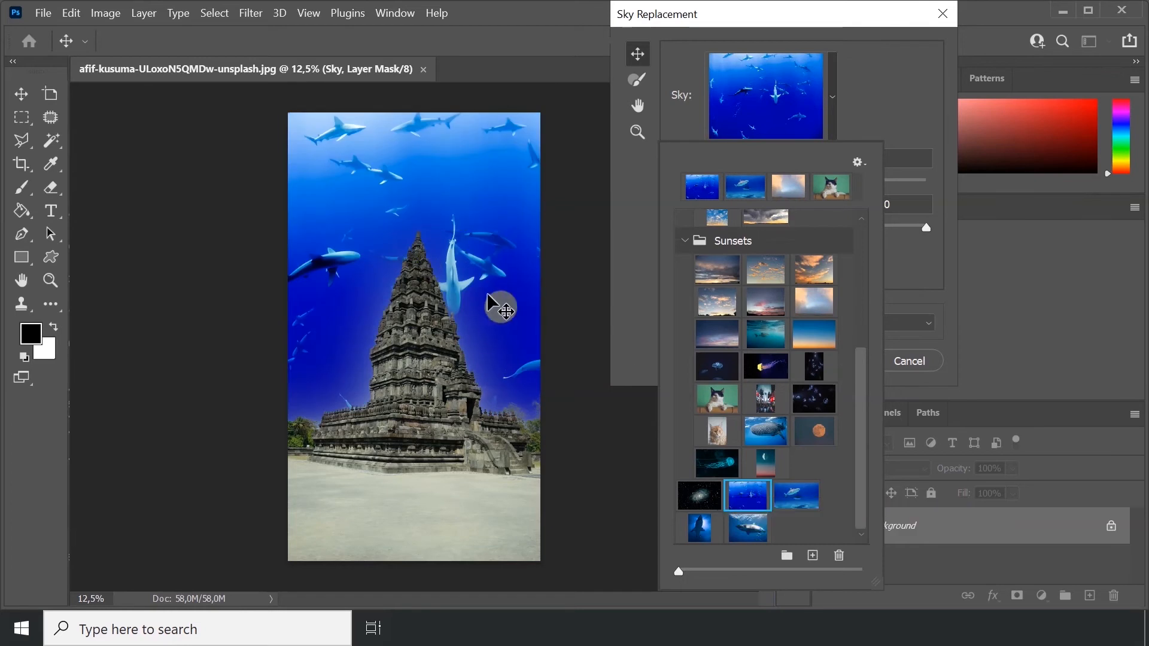
pyautogui.scroll(10, 709, 321)
pyautogui.click(895, 66)
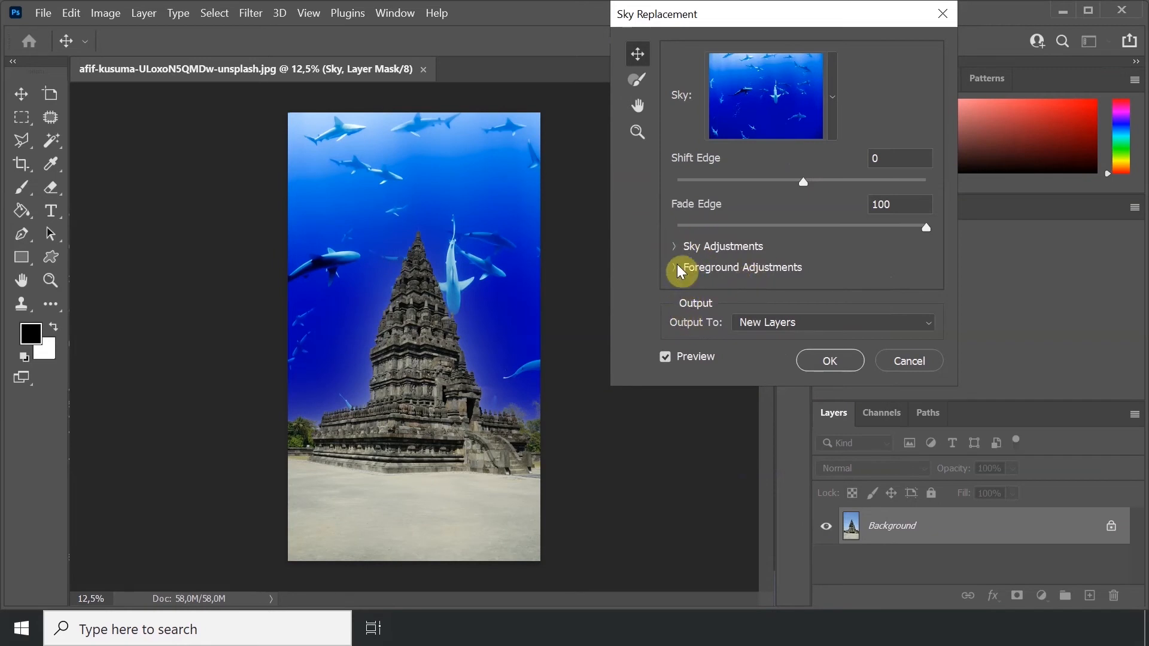
# - In Sky Adjustments, set the replacement sky's Scale to 108 and Brightness to 68, and collapse the section
pyautogui.click(674, 246)
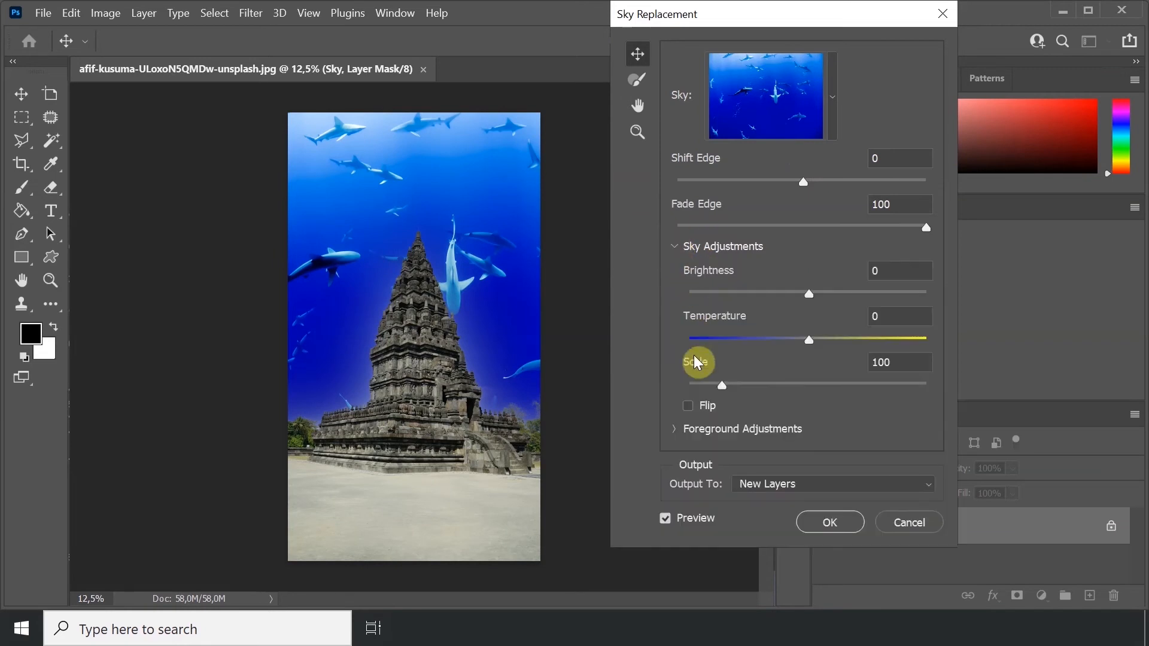
pyautogui.moveTo(723, 389); pyautogui.dragTo(731, 391)
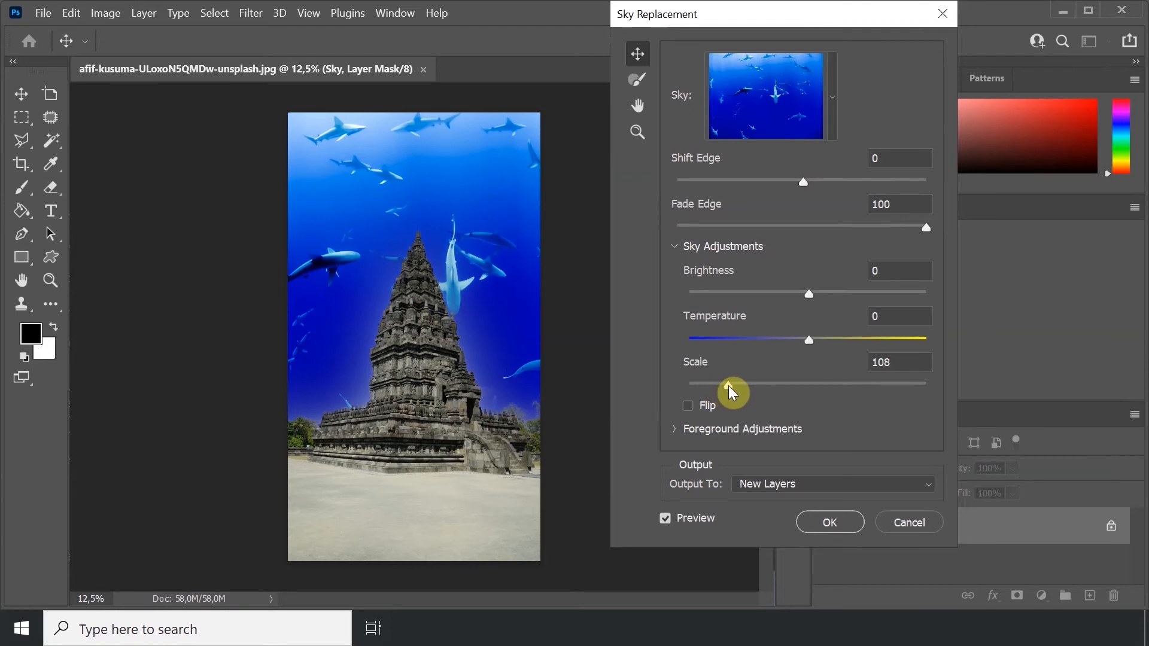
pyautogui.moveTo(730, 387); pyautogui.dragTo(729, 387)
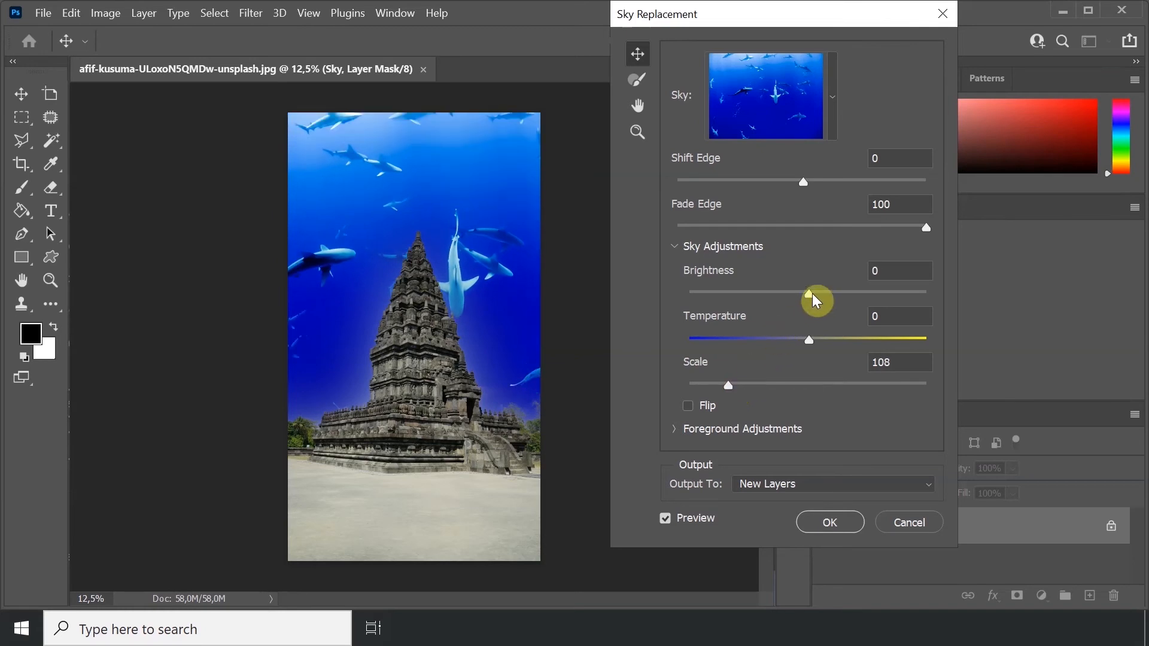
pyautogui.moveTo(813, 293); pyautogui.dragTo(877, 302)
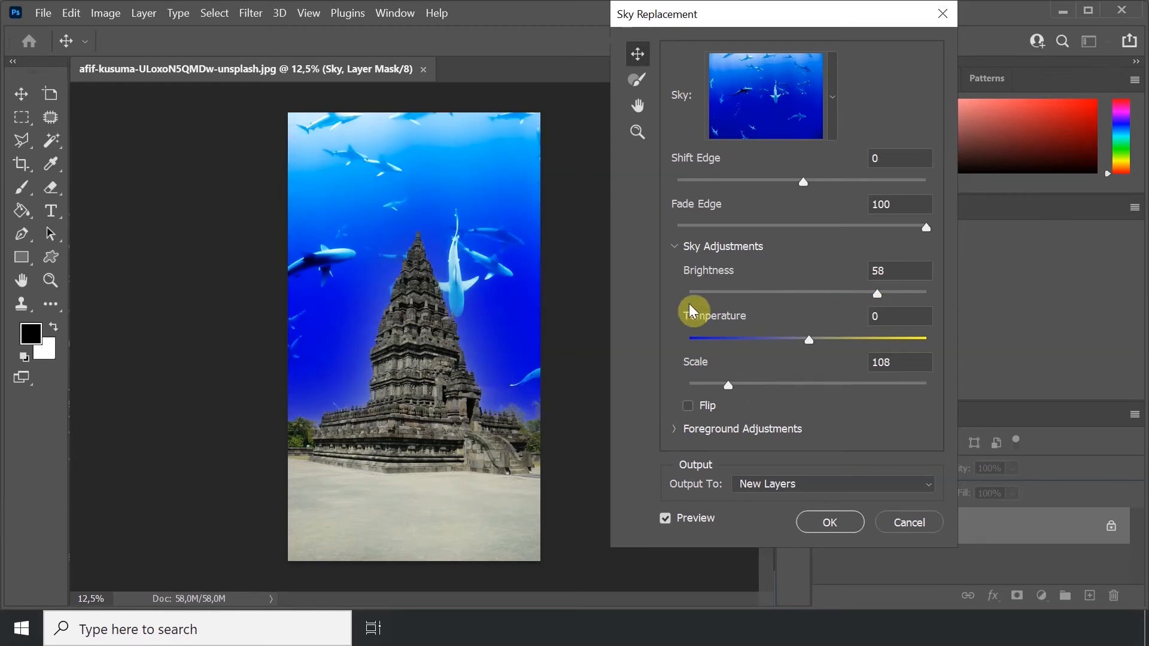
pyautogui.moveTo(729, 290)
pyautogui.mouseDown()
pyautogui.moveTo(703, 291)
pyautogui.moveTo(809, 302)
pyautogui.moveTo(720, 310)
pyautogui.mouseUp()
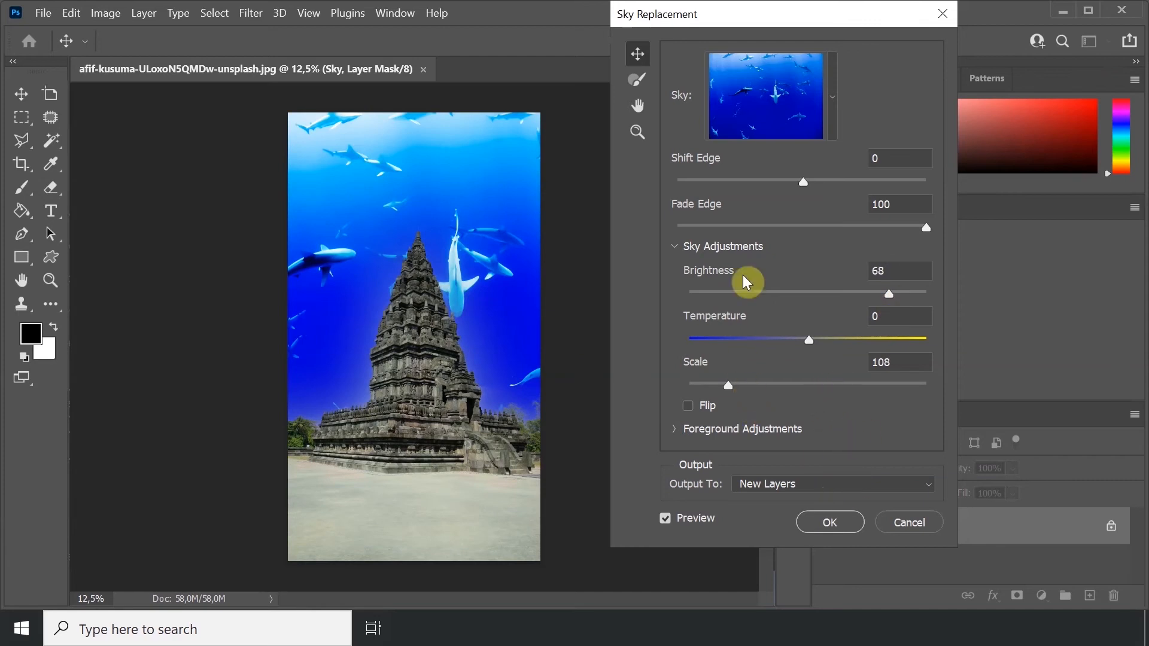
pyautogui.click(674, 247)
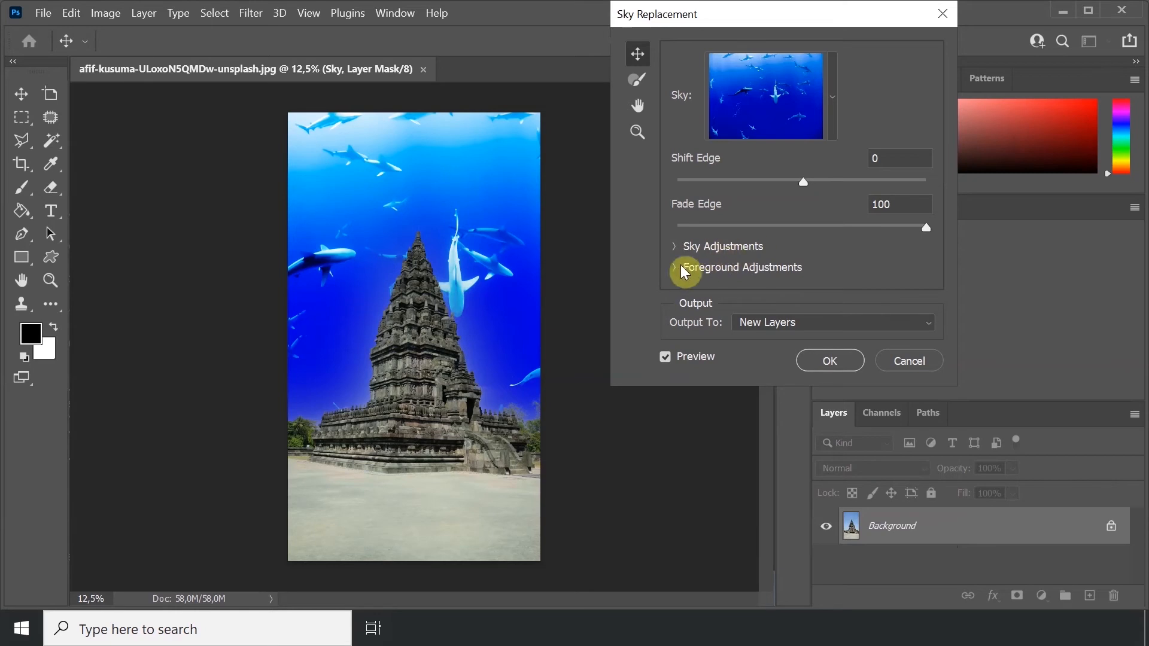
# - In Foreground Adjustments, increase the Color Adjustment and reduce the Lighting Adjustment
pyautogui.click(676, 267)
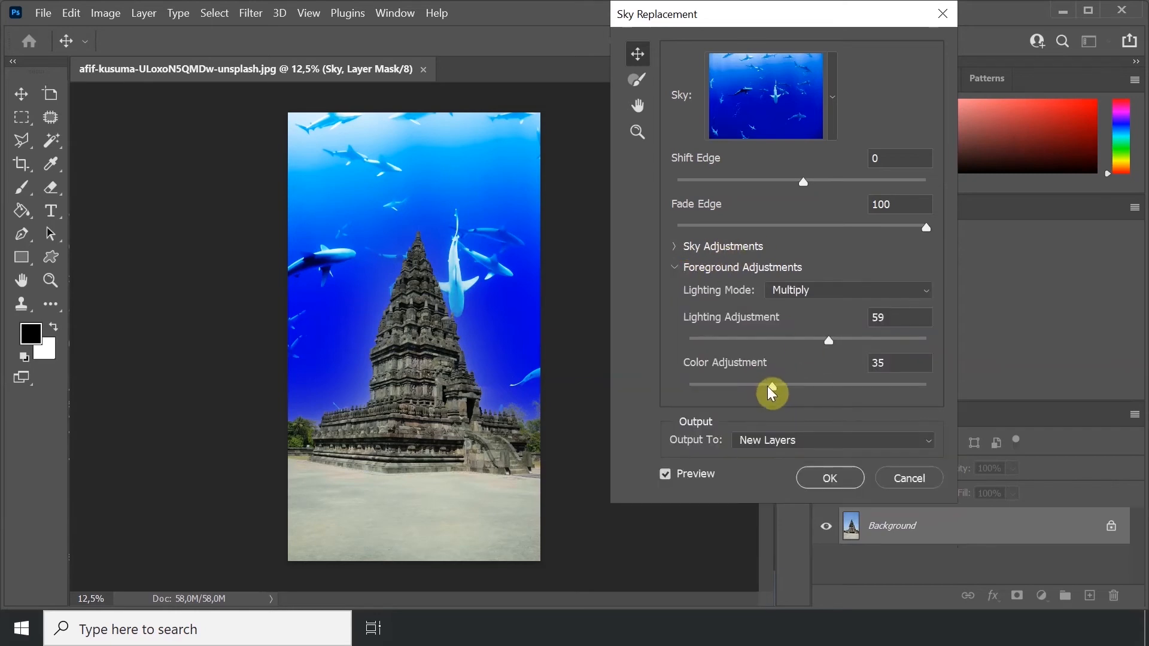
pyautogui.moveTo(770, 388); pyautogui.dragTo(810, 381)
pyautogui.moveTo(826, 338); pyautogui.dragTo(772, 339)
# - Choose the pink-orange sunset preset from the Spectacular group and apply the sky replacement as new layers
pyautogui.click(833, 96)
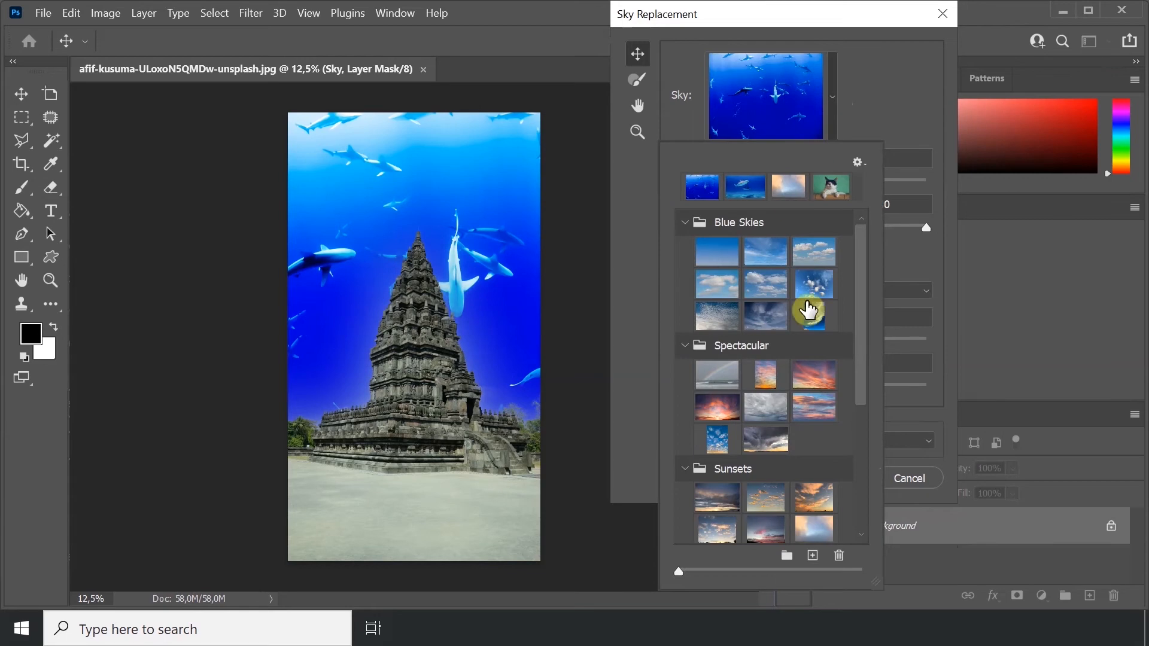
pyautogui.click(817, 377)
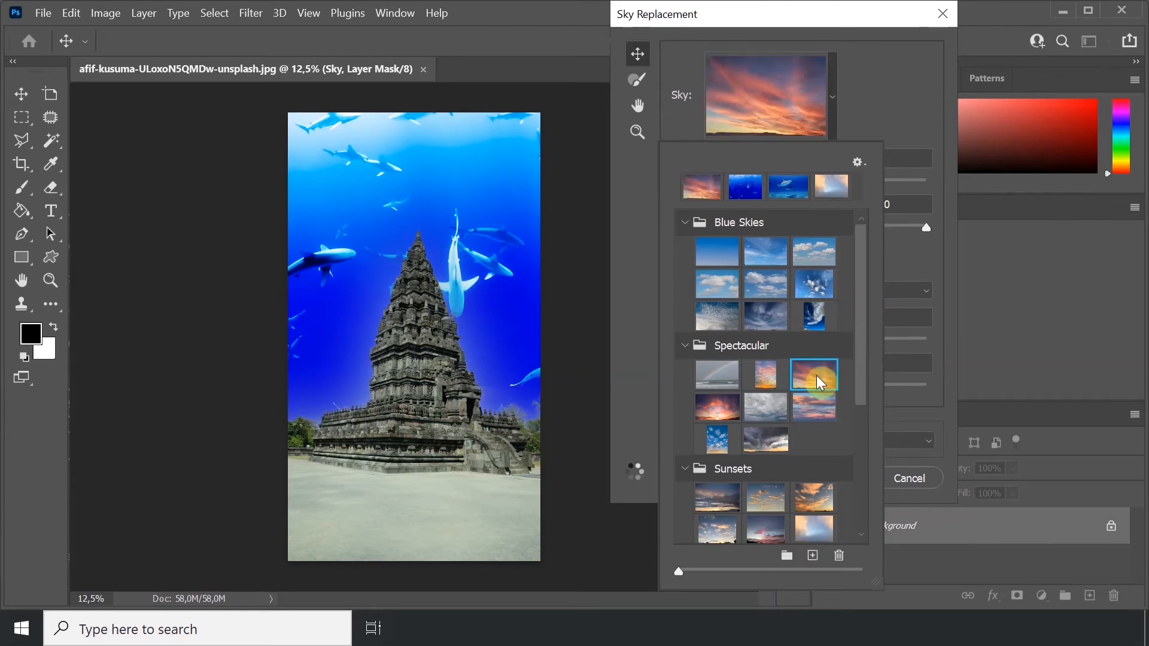
pyautogui.moveTo(772, 13); pyautogui.dragTo(732, 9)
pyautogui.click(781, 478)
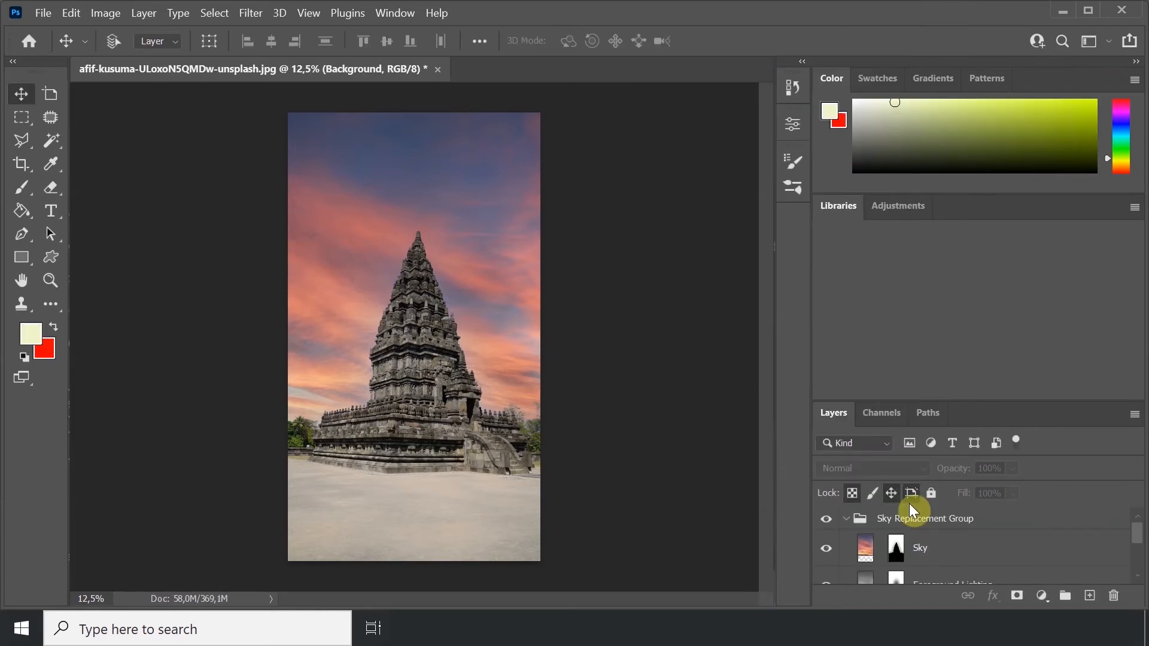
# - Examine the Sky, Foreground Lighting, Foreground Color and Background layers that the sky replacement added to the temple photo
pyautogui.scroll(-3, 972, 548)
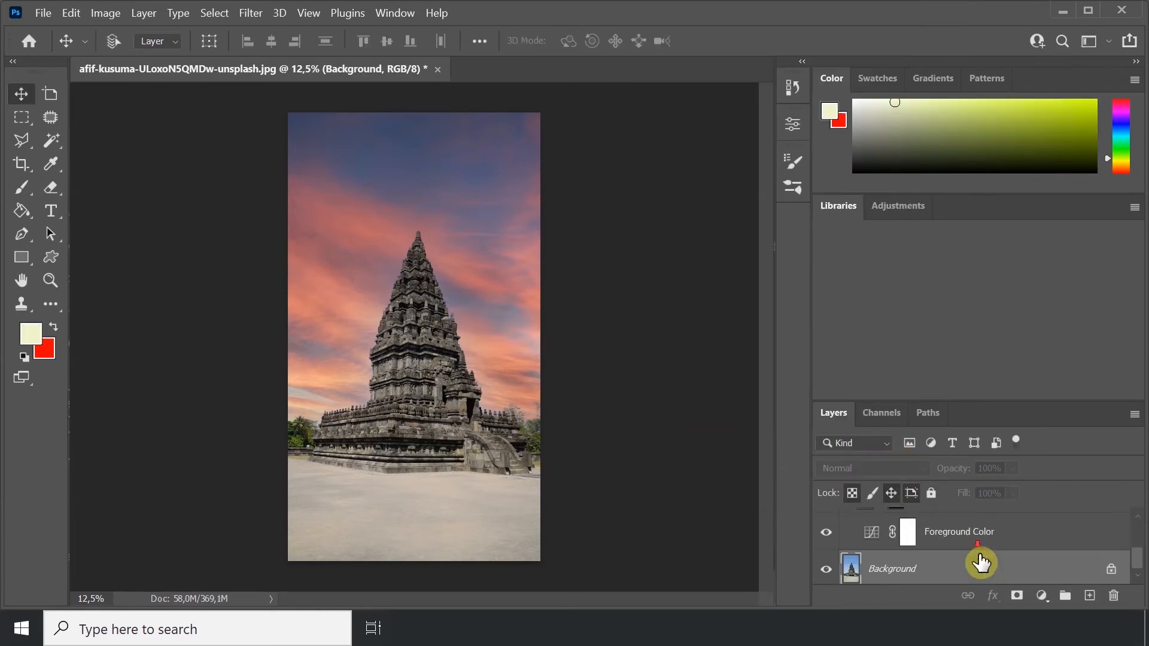
pyautogui.click(981, 562)
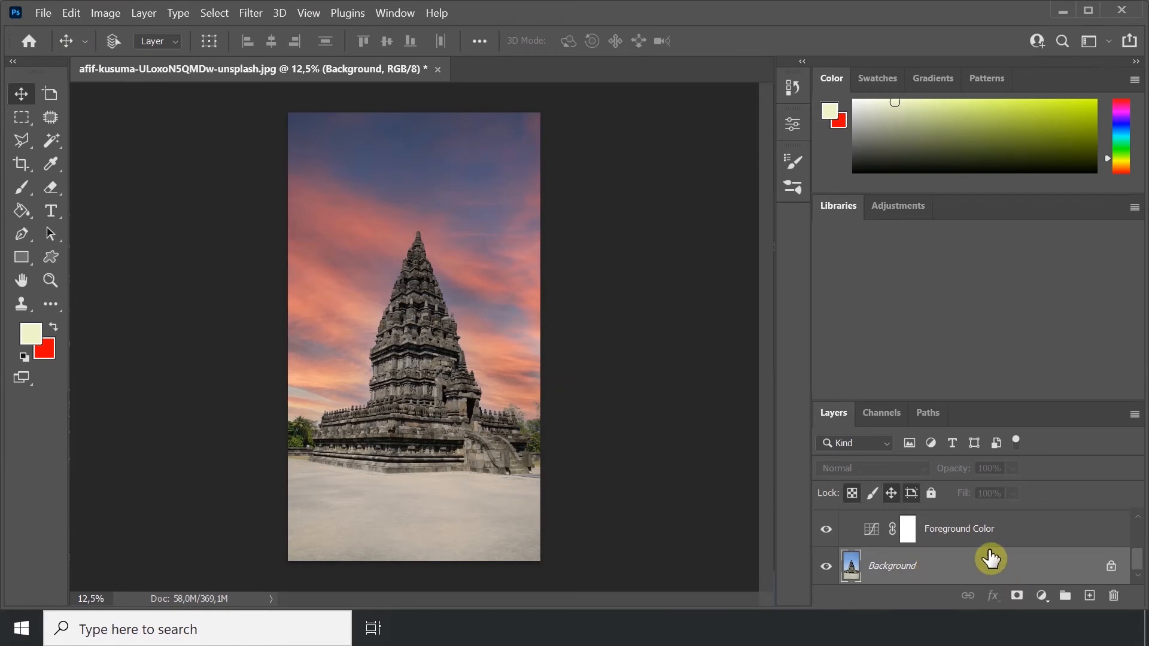
pyautogui.click(965, 532)
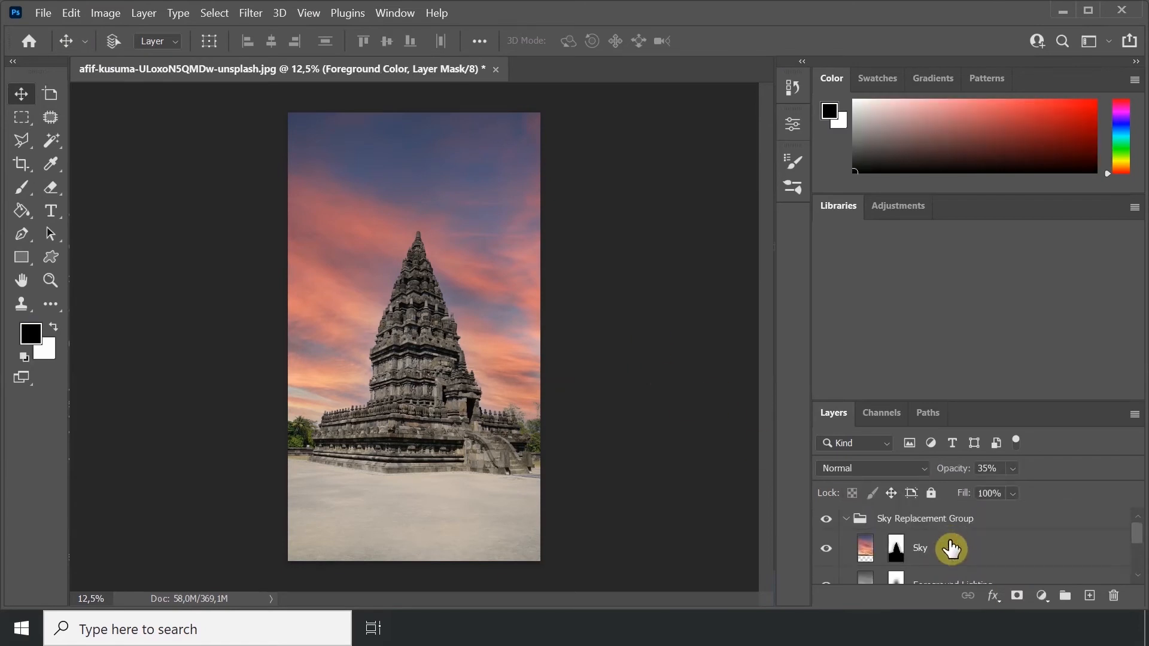
pyautogui.click(950, 538)
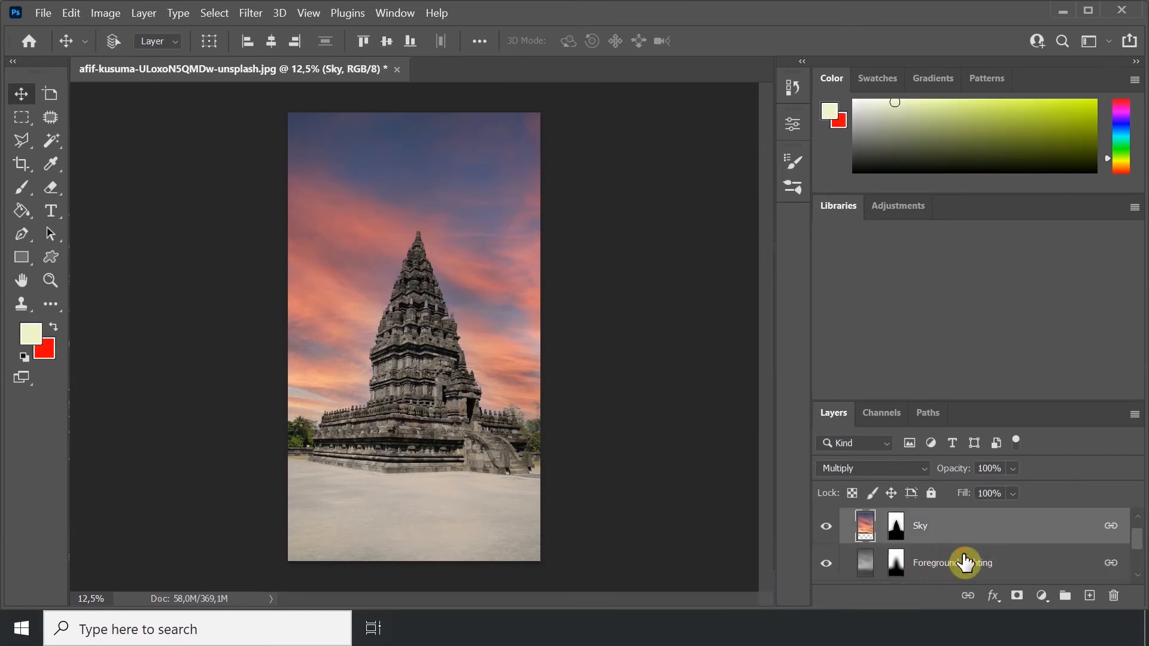
pyautogui.click(965, 563)
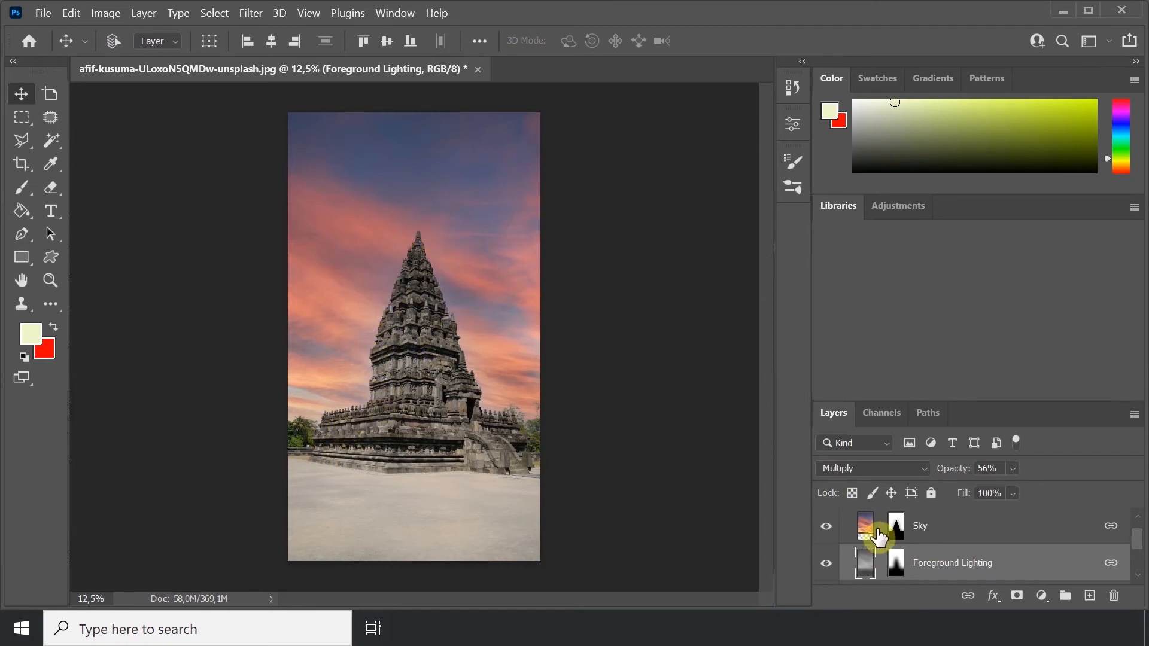
pyautogui.click(952, 534)
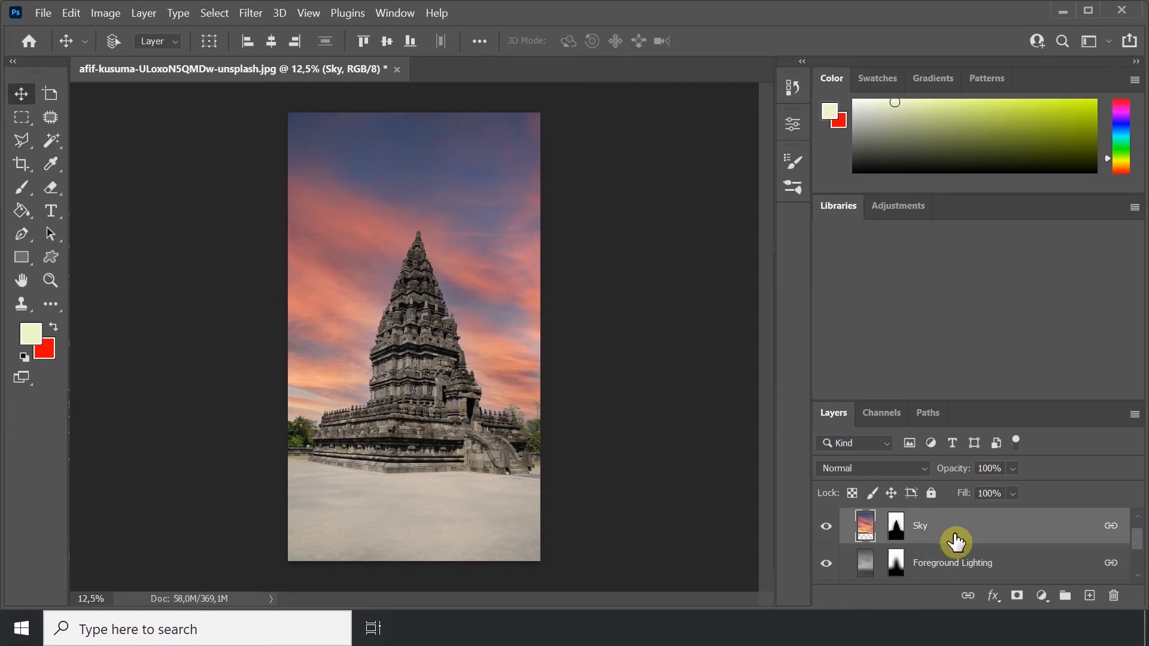
pyautogui.scroll(-3, 956, 541)
pyautogui.click(954, 565)
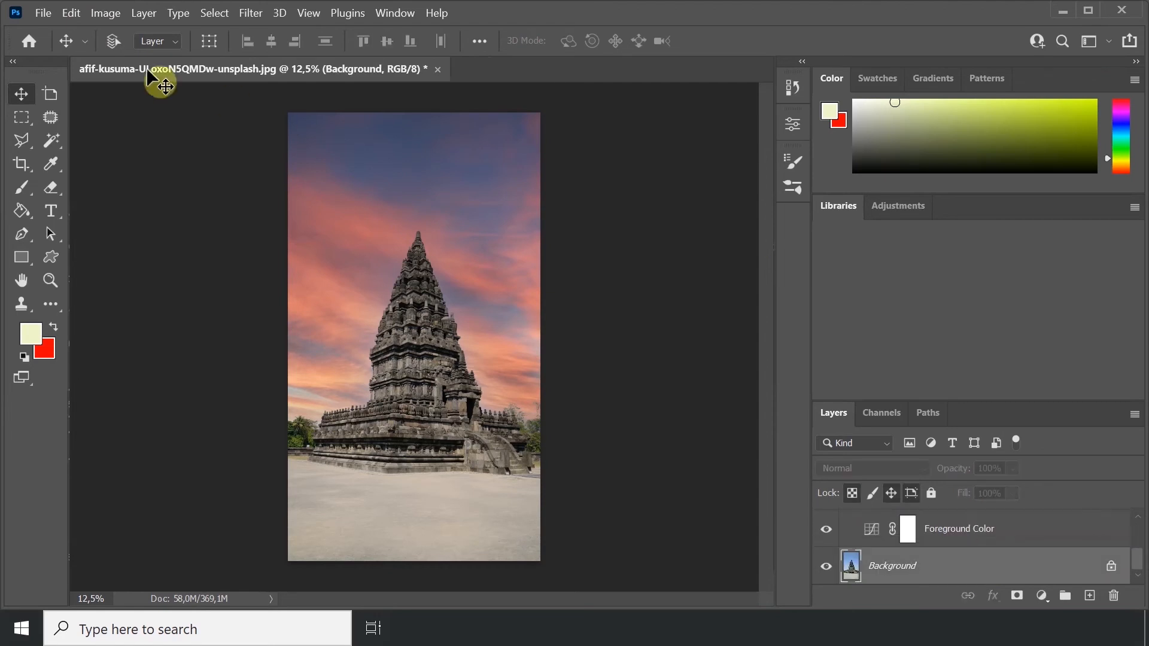
pyautogui.scroll(3, 868, 554)
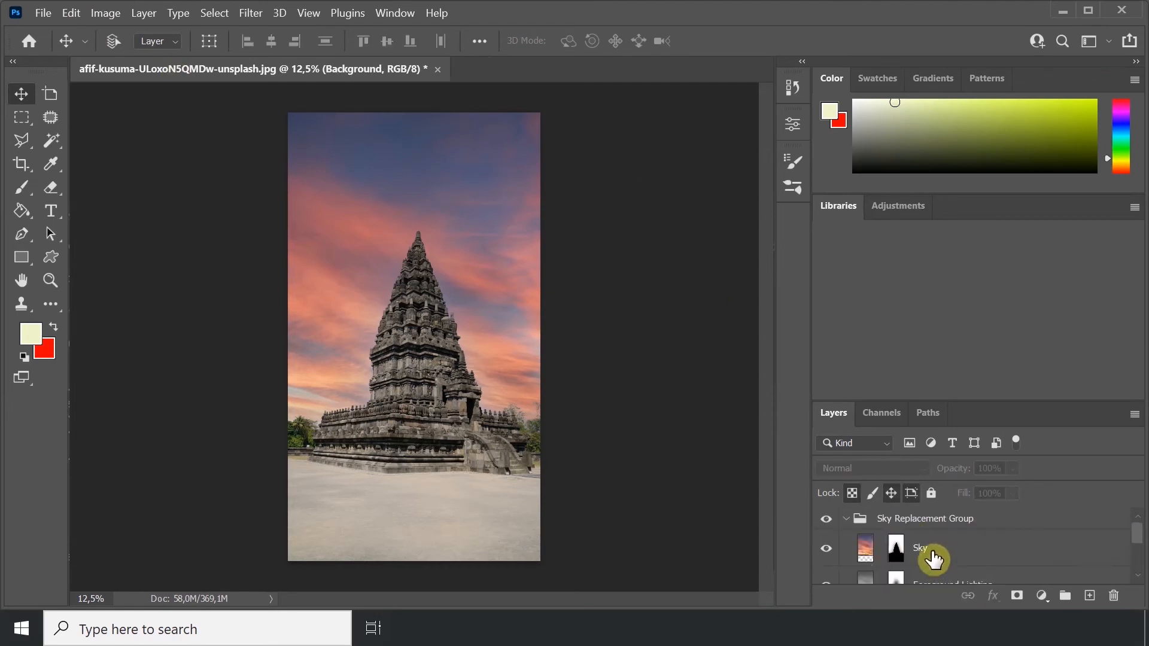
pyautogui.scroll(-1, 932, 561)
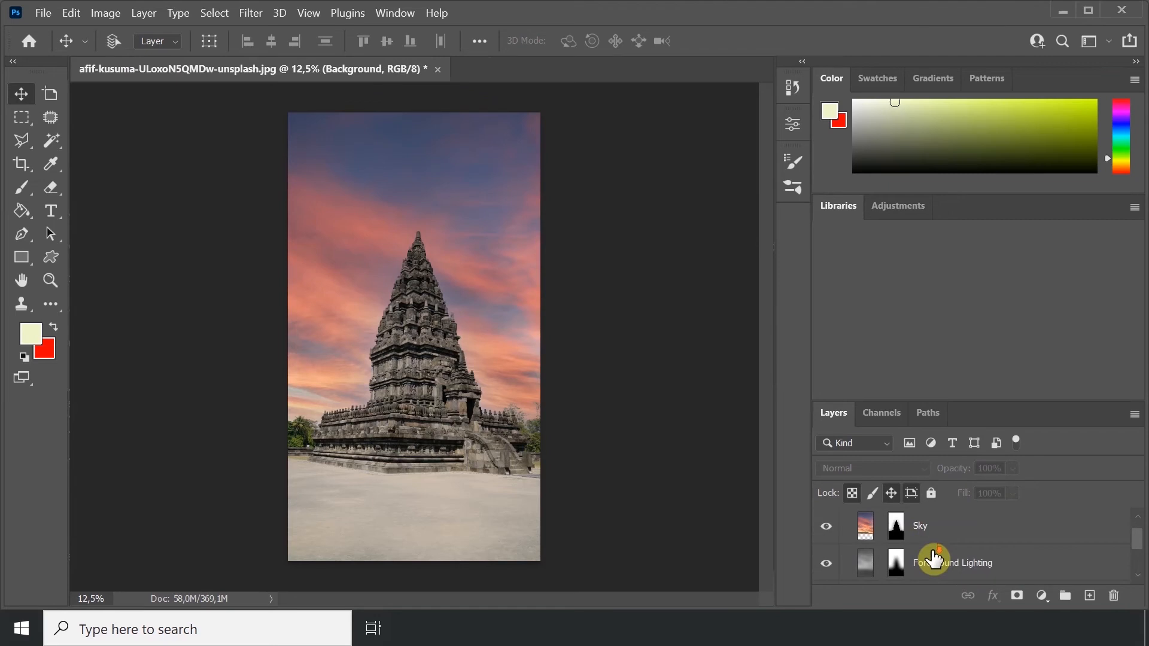
# - Open the wide landscape photo of several temples behind a green lawn from the Materi Foto folder
pyautogui.click(48, 17)
pyautogui.click(56, 46)
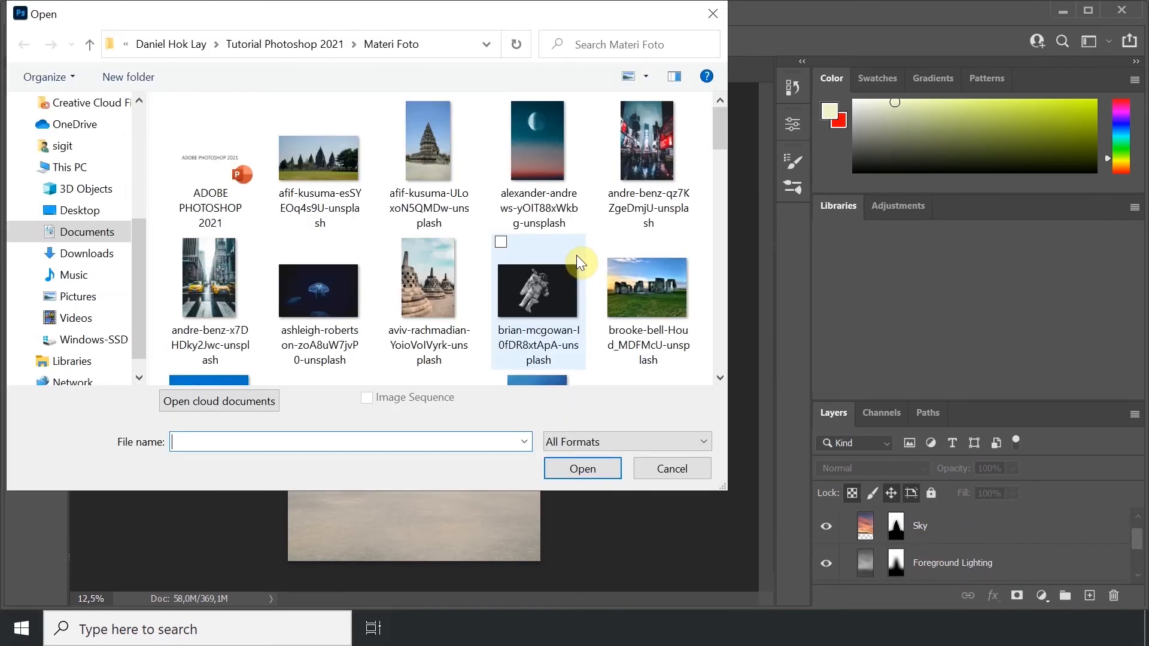
pyautogui.click(300, 175)
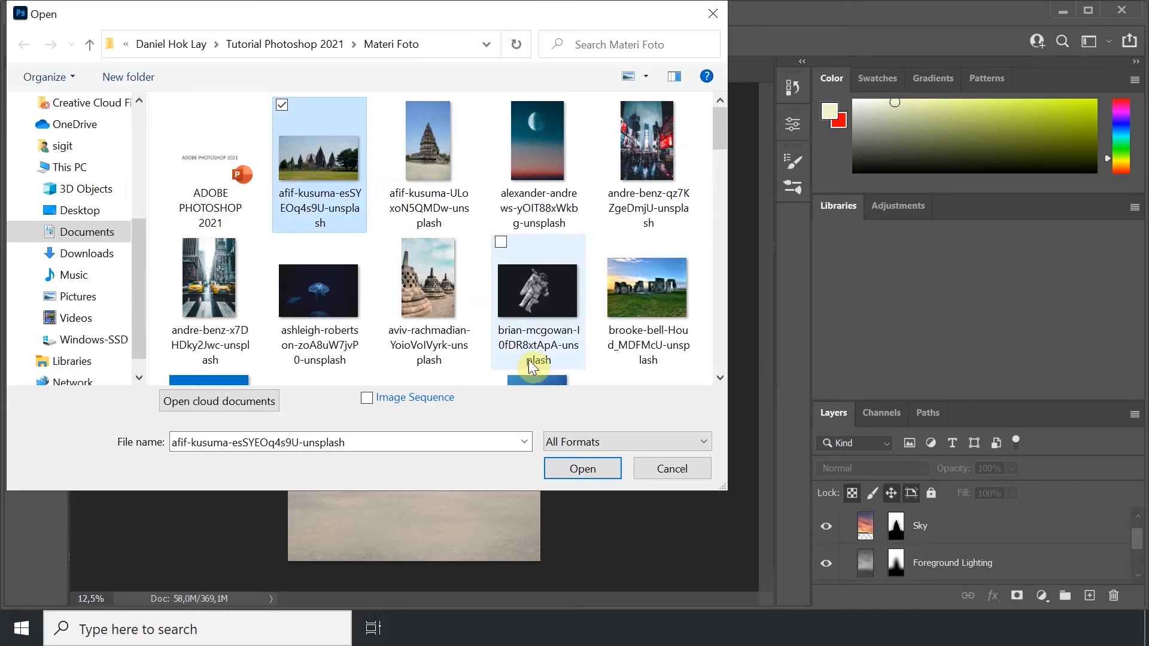
pyautogui.click(583, 468)
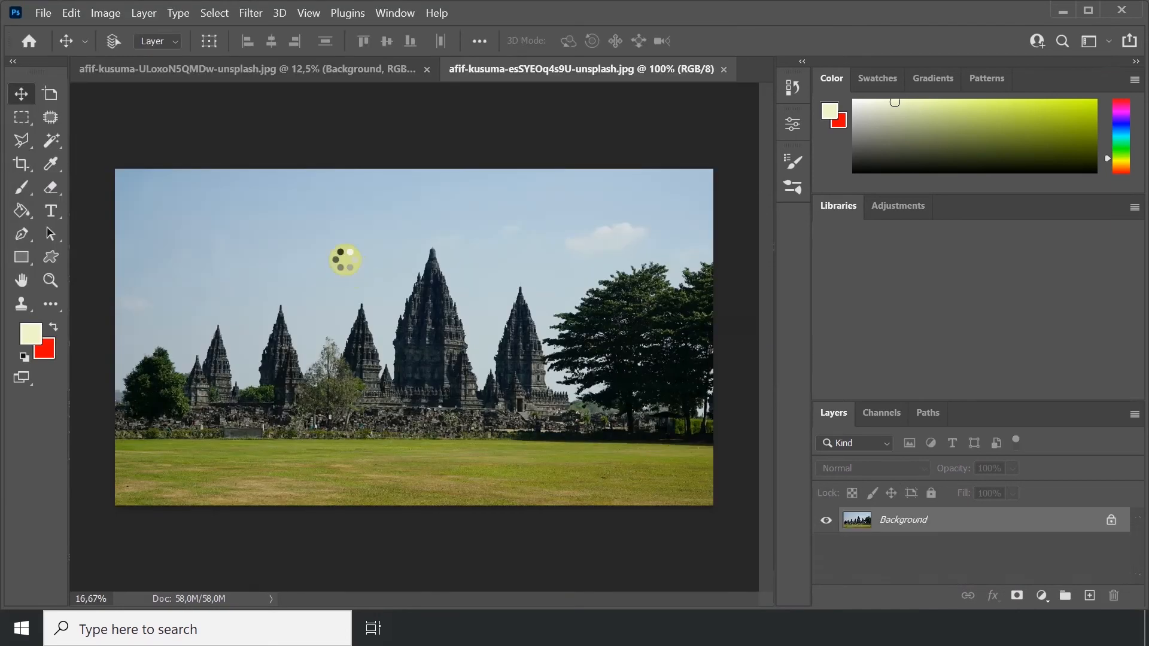
# - Start Sky Replacement on the wide temple photo and choose the large orange moon image as the sky
pyautogui.click(73, 15)
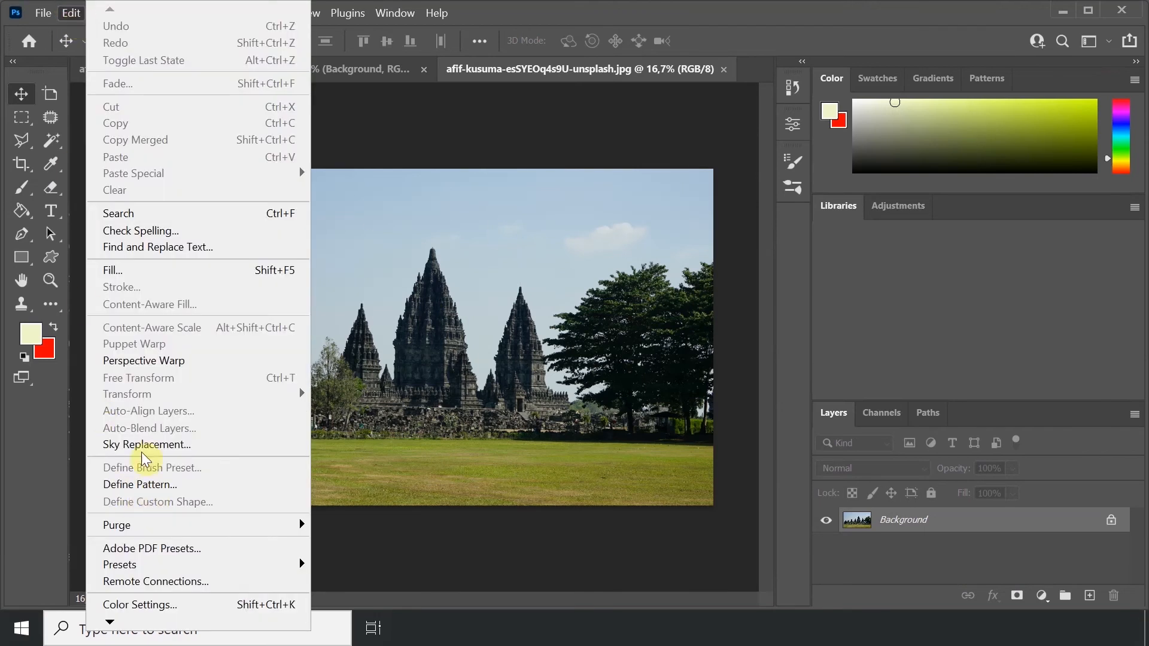
pyautogui.click(170, 444)
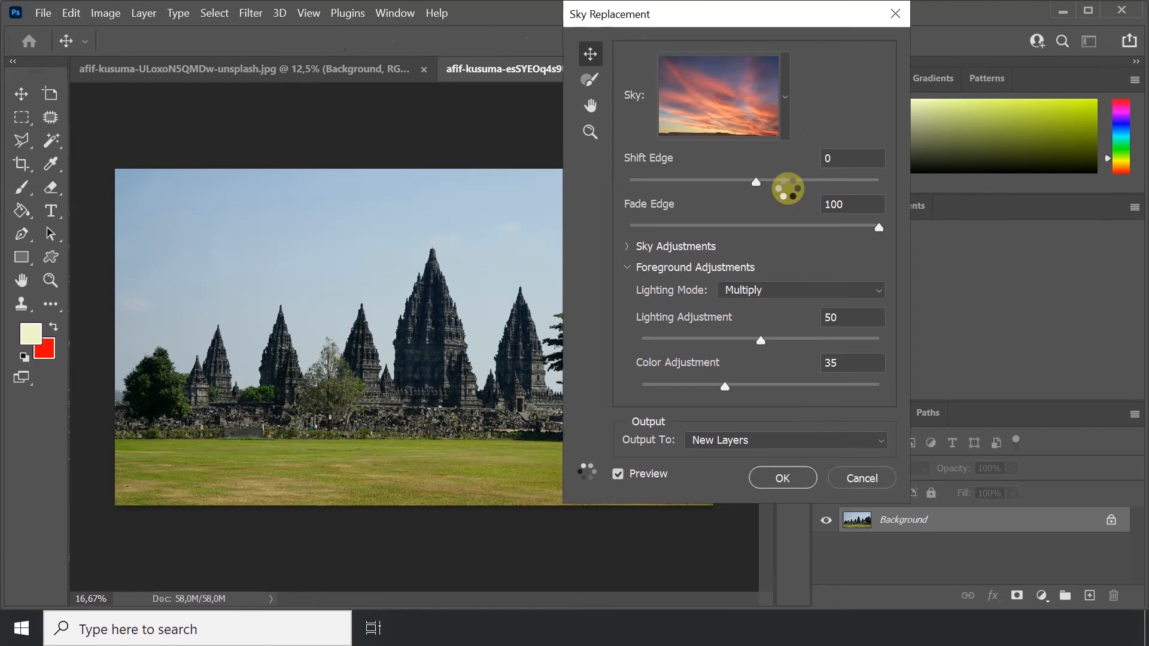
pyautogui.click(785, 99)
pyautogui.moveTo(811, 279); pyautogui.dragTo(818, 451)
pyautogui.click(778, 442)
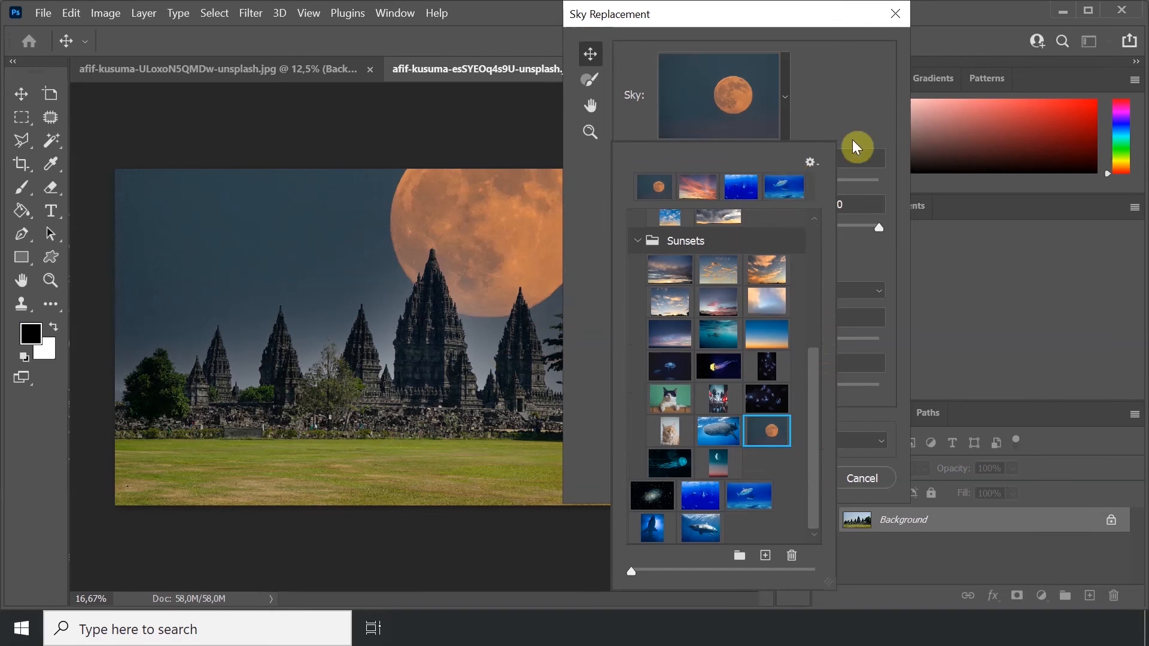
pyautogui.click(856, 78)
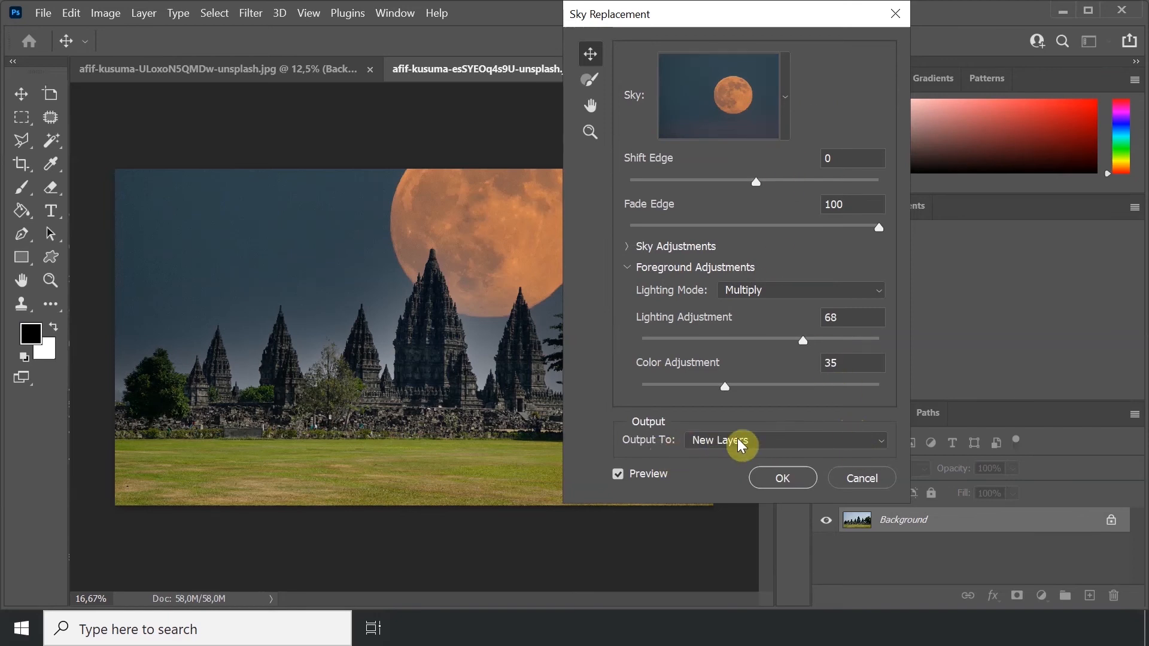
# - Set the sky replacement's output to Duplicate Layer and apply it
pyautogui.scroll(-1, 773, 440)
pyautogui.scroll(1, 779, 441)
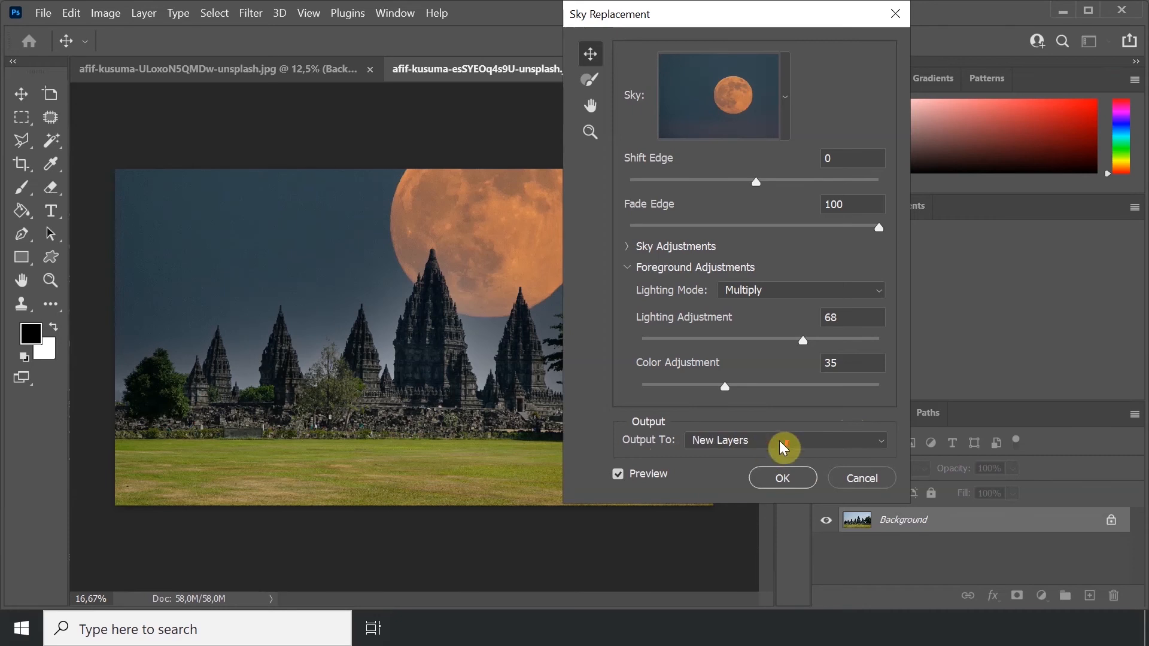
pyautogui.click(876, 441)
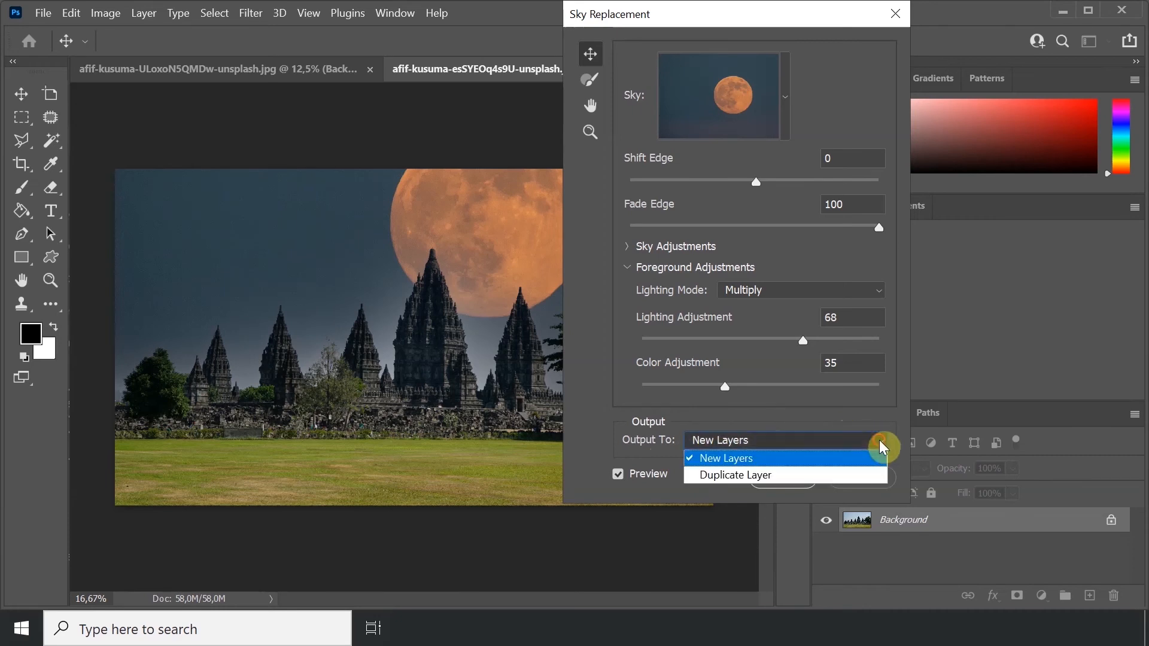
pyautogui.click(858, 476)
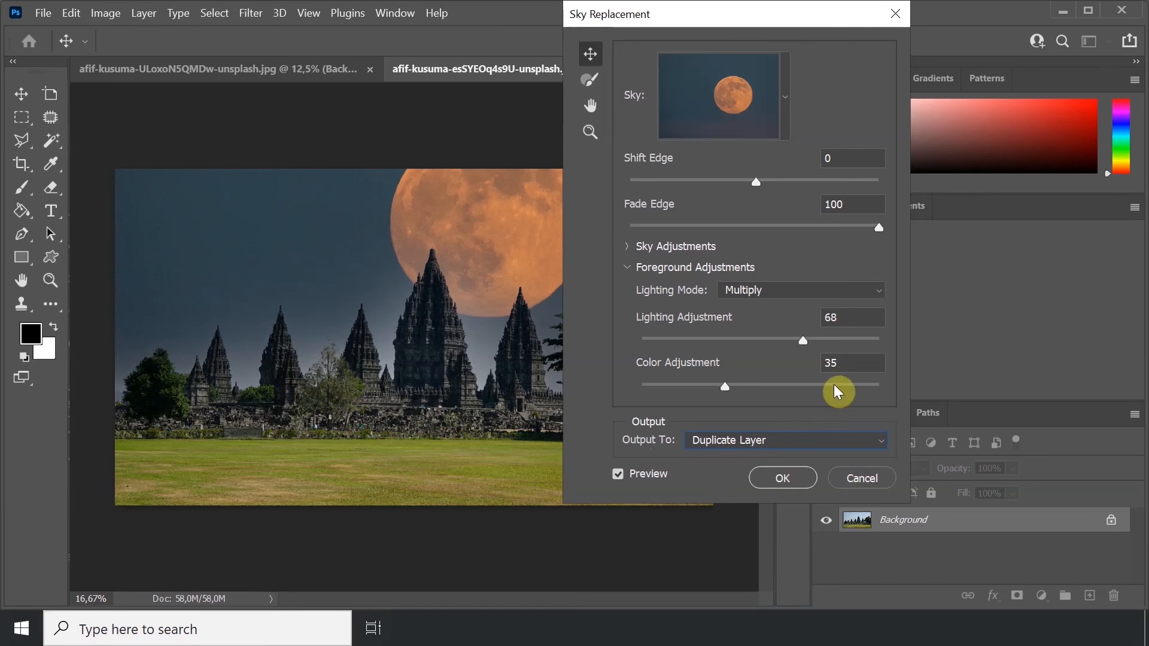
pyautogui.click(799, 479)
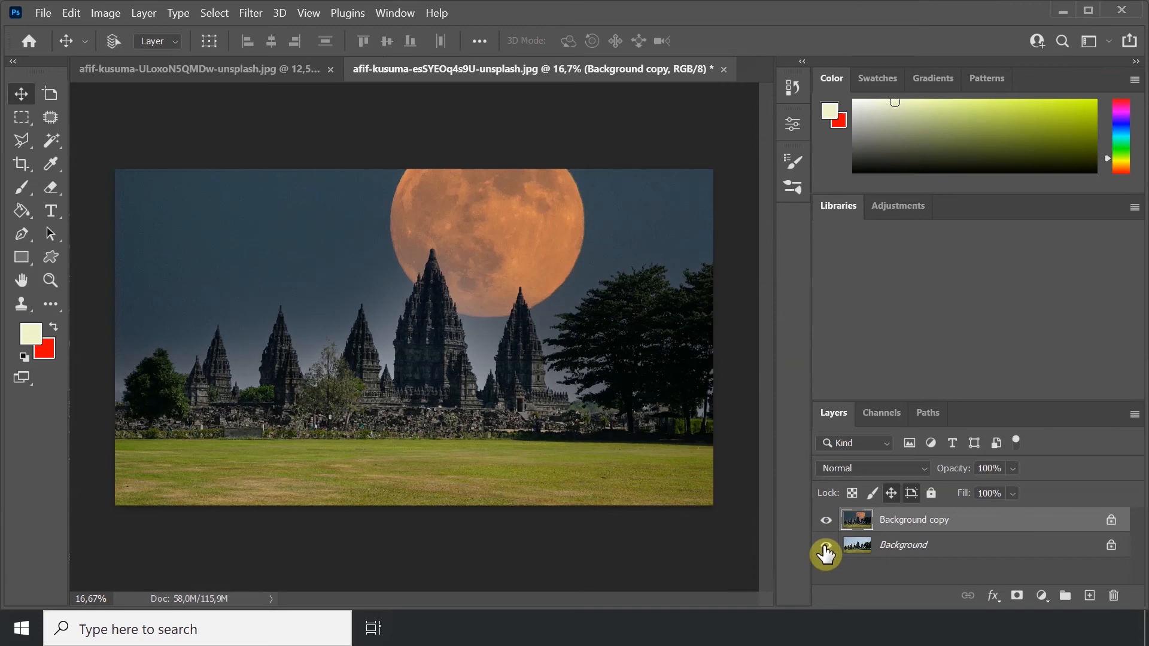
# - Toggle the Background copy layer's visibility to compare the moon sky with the original photo
pyautogui.click(826, 521)
pyautogui.click(826, 520)
pyautogui.click(824, 525)
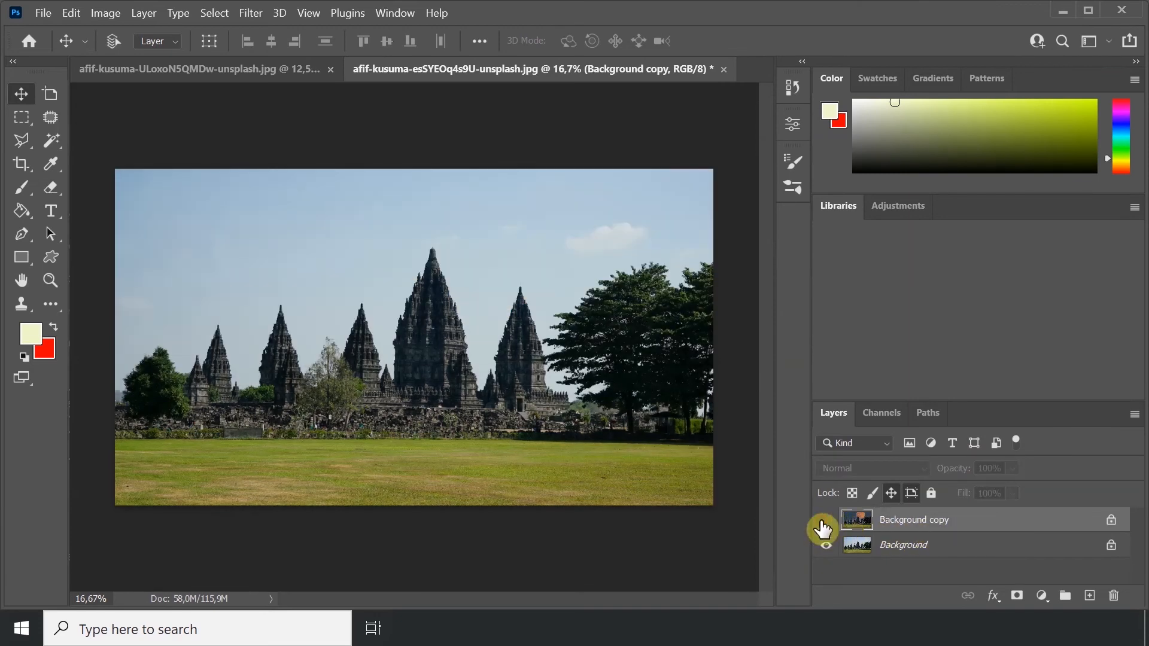
pyautogui.click(825, 525)
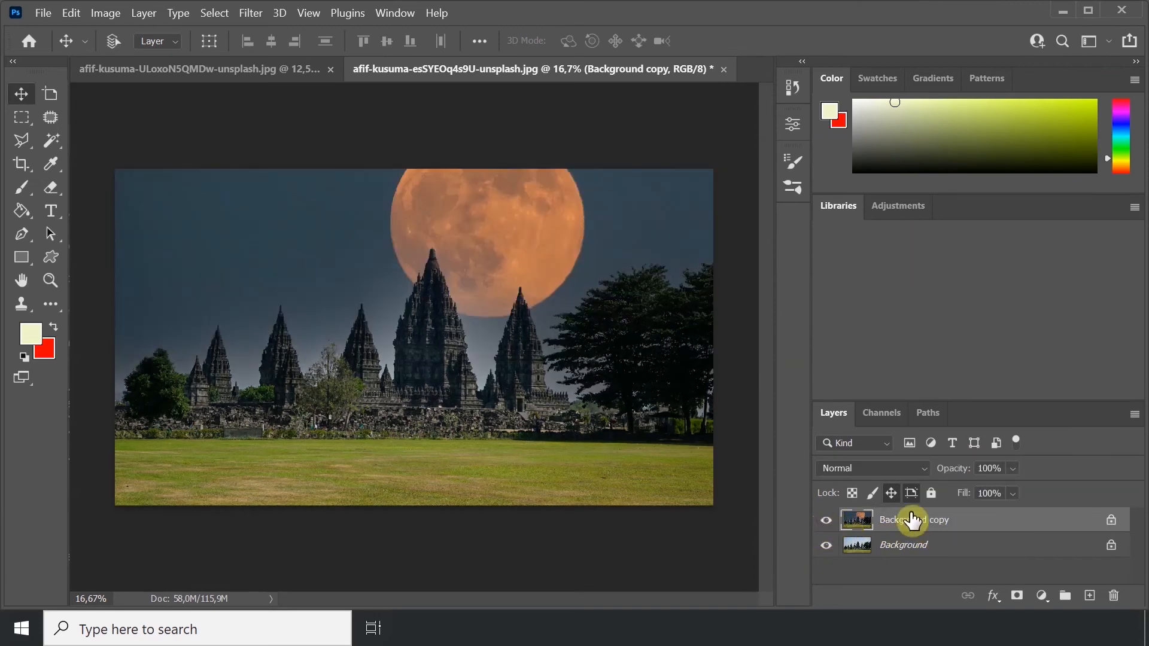
# - In the single-temple sunset photo, edit the Foreground Color curves adjustment, pulling the middle of the RGB curve down to darken the foreground
pyautogui.click(274, 73)
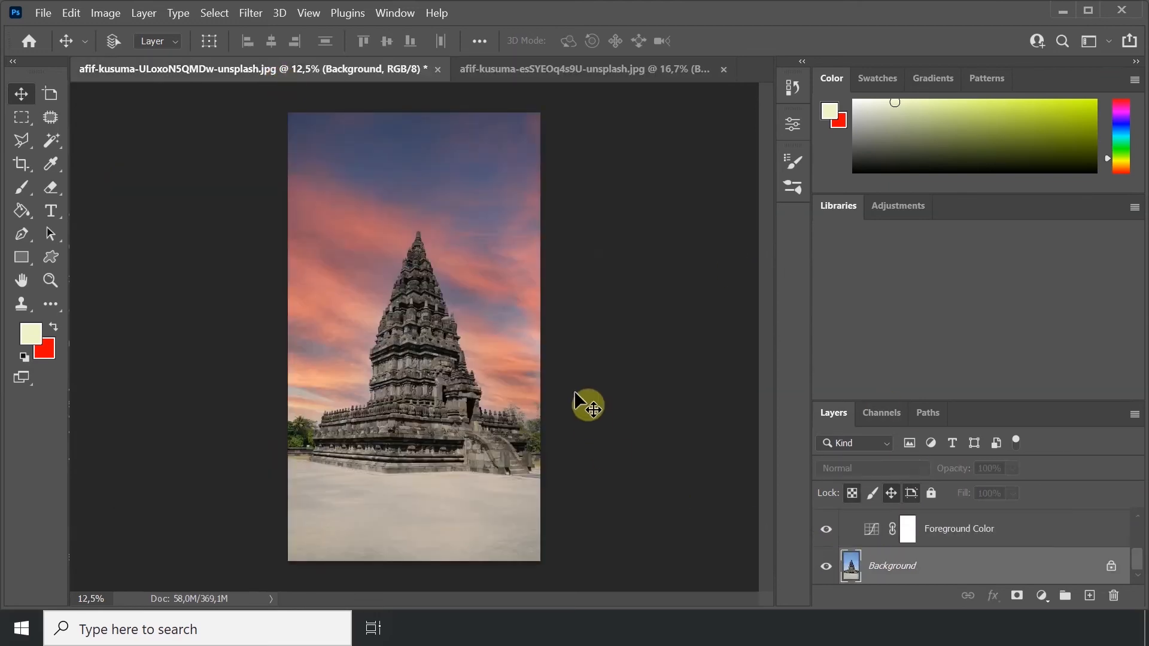
pyautogui.scroll(1, 950, 542)
pyautogui.scroll(-1, 946, 542)
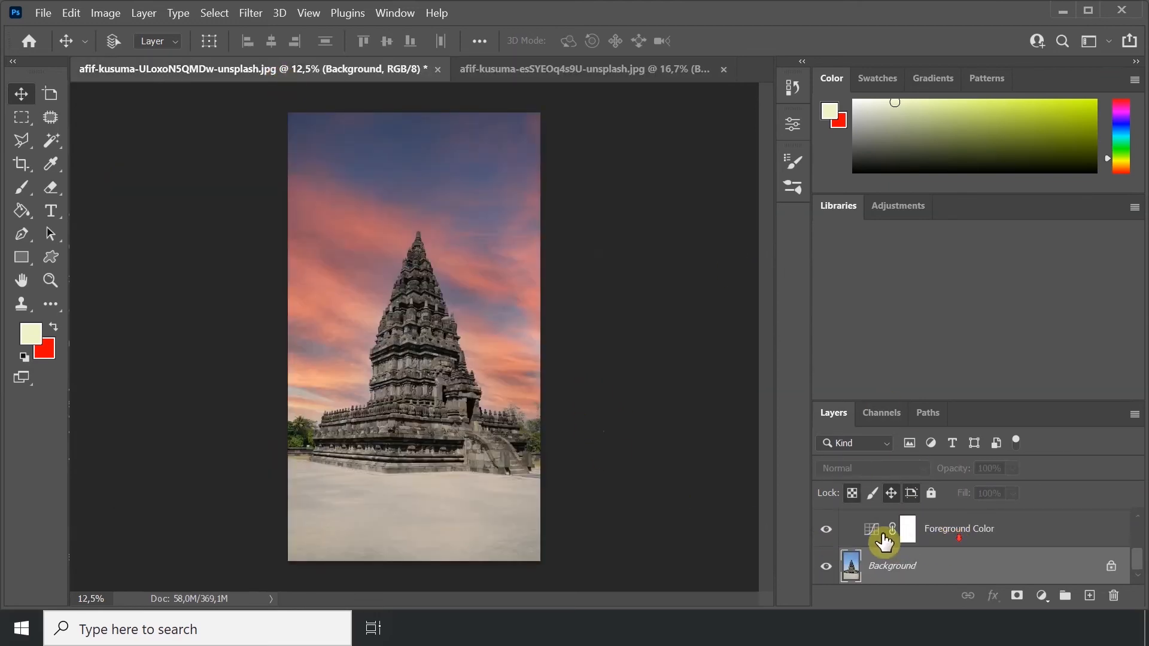
pyautogui.click(875, 533)
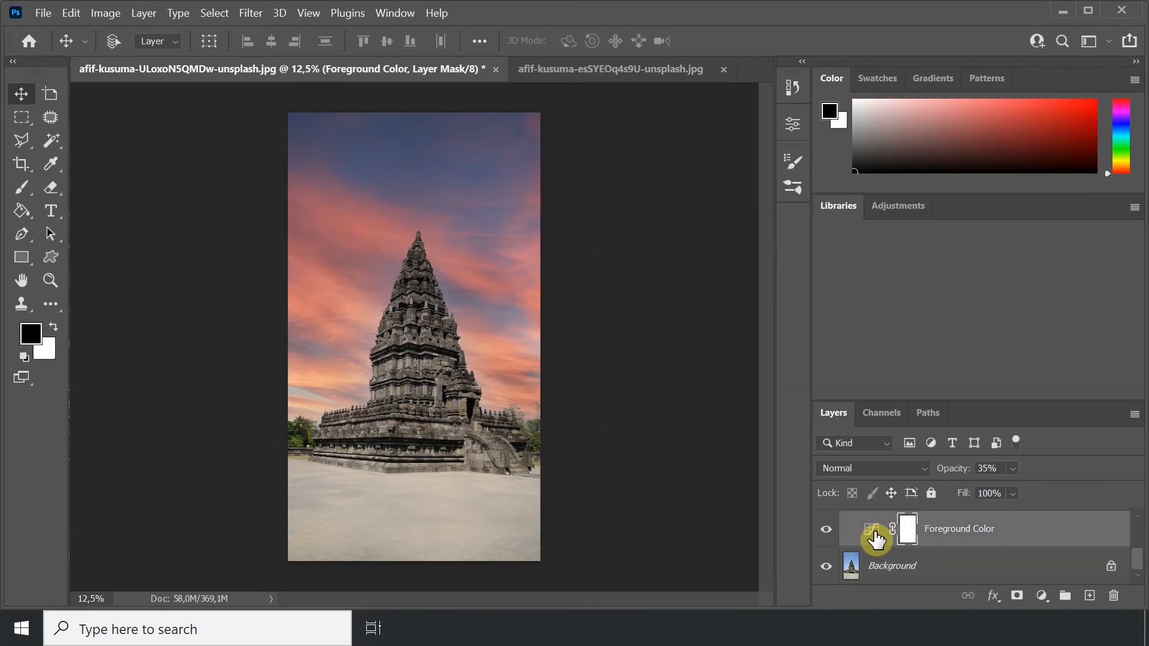
pyautogui.doubleClick(872, 530)
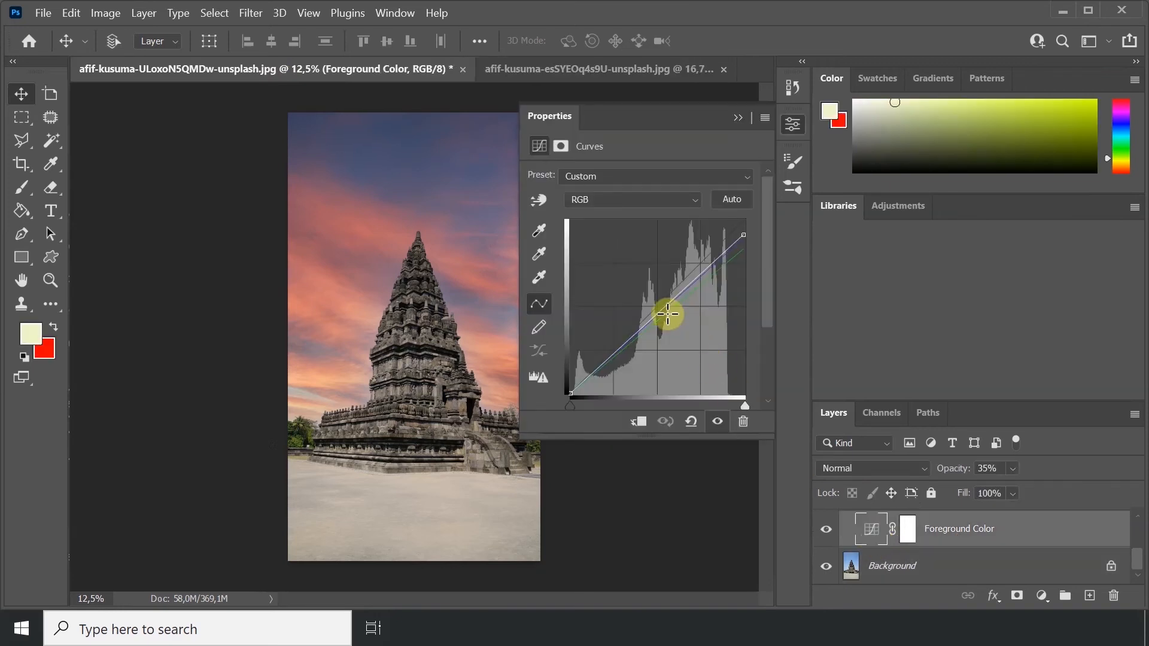
pyautogui.moveTo(668, 313); pyautogui.dragTo(689, 335)
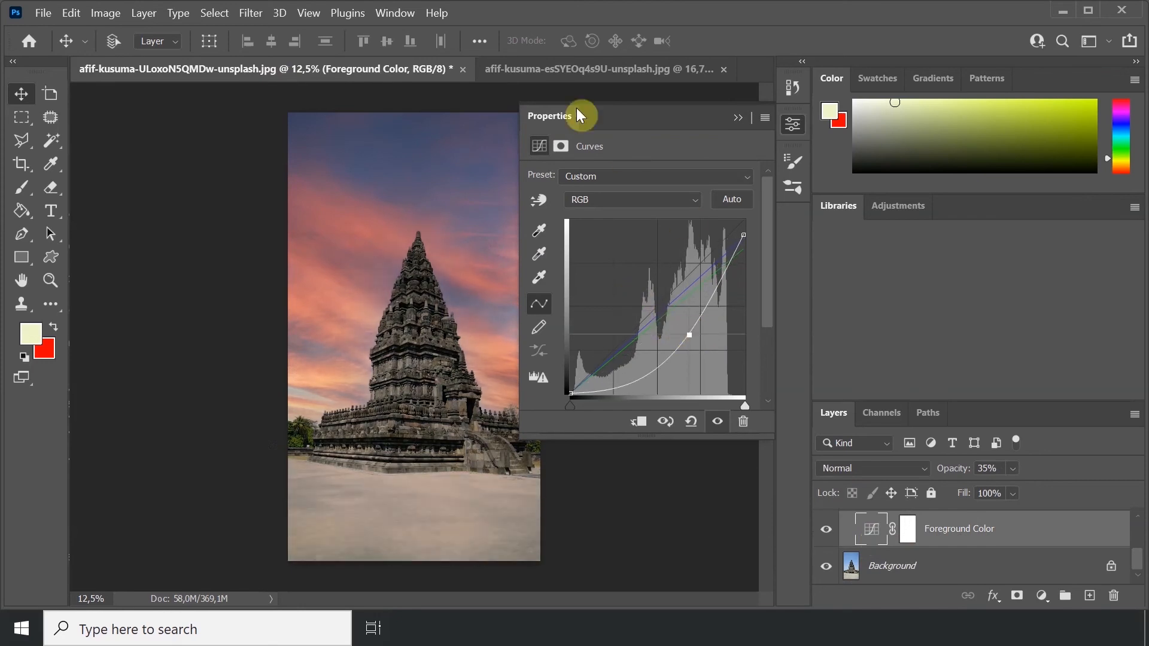
# - Switch back to the wide temple photo, hide its Background copy layer and select the original Background layer
pyautogui.click(622, 71)
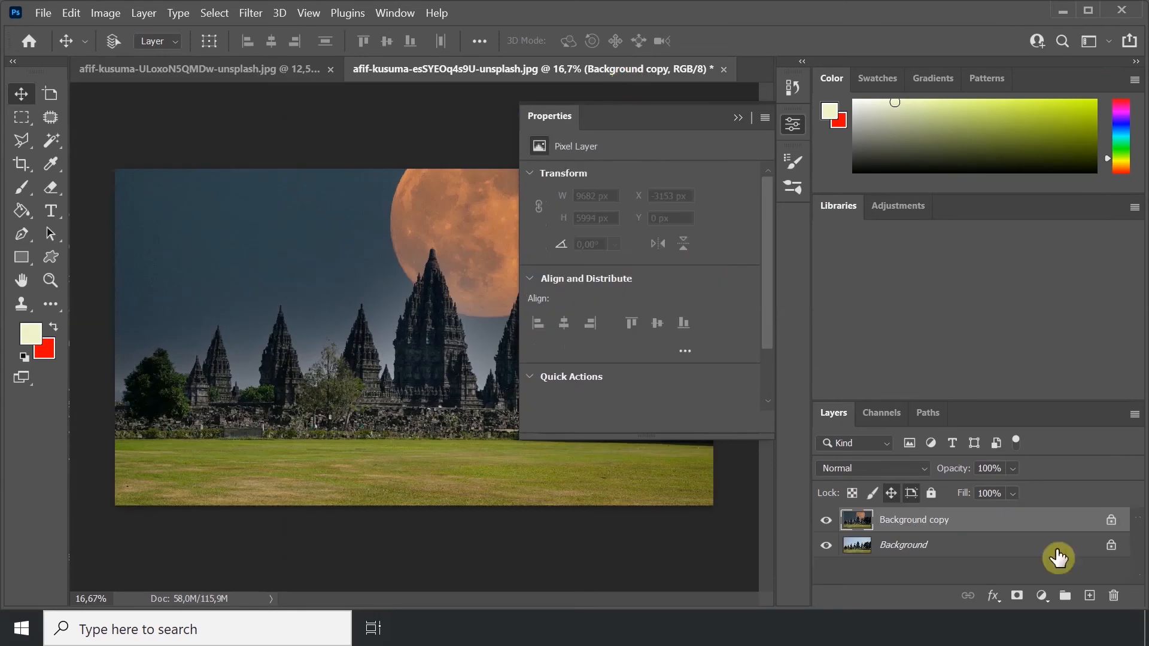
pyautogui.click(816, 231)
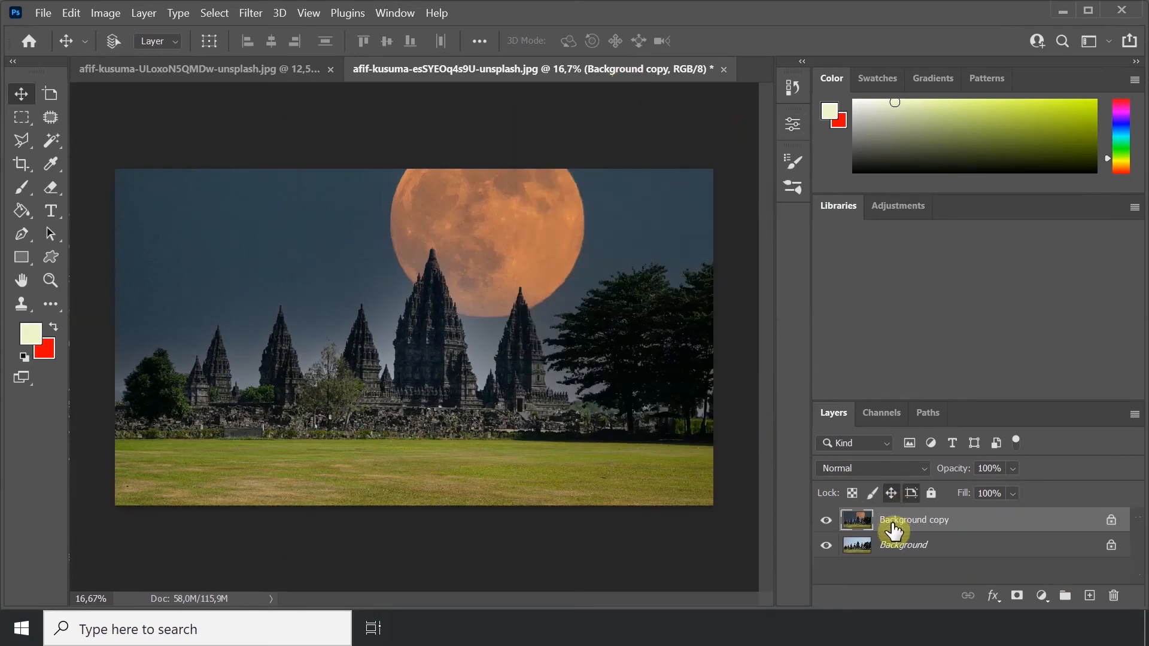
pyautogui.click(819, 520)
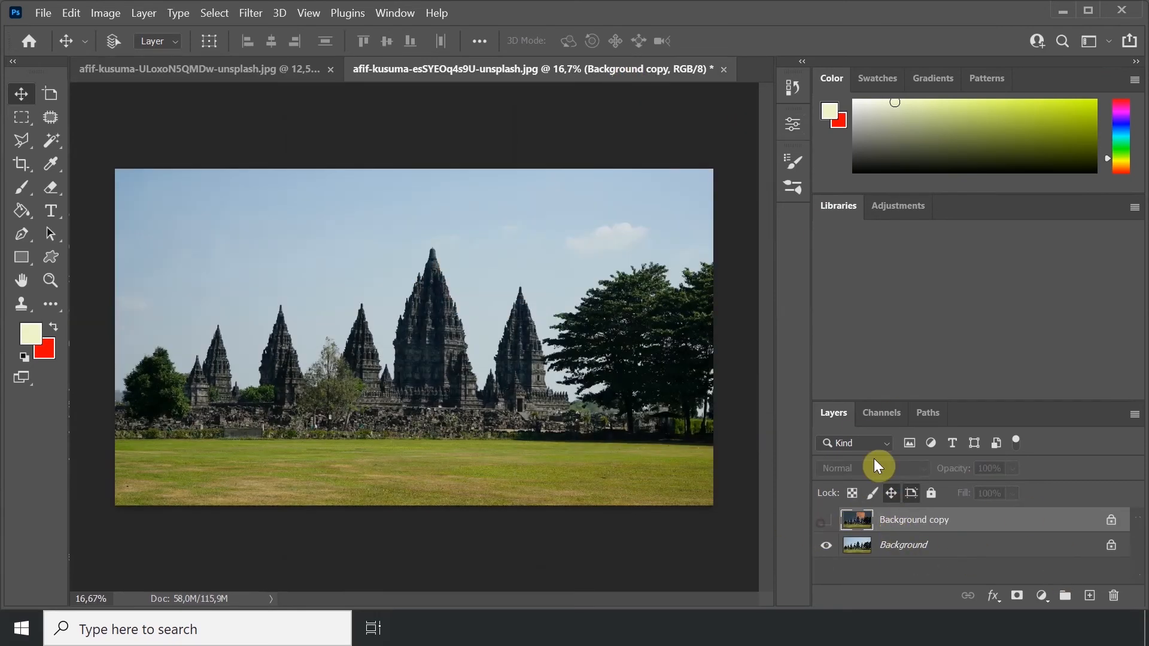
pyautogui.click(926, 546)
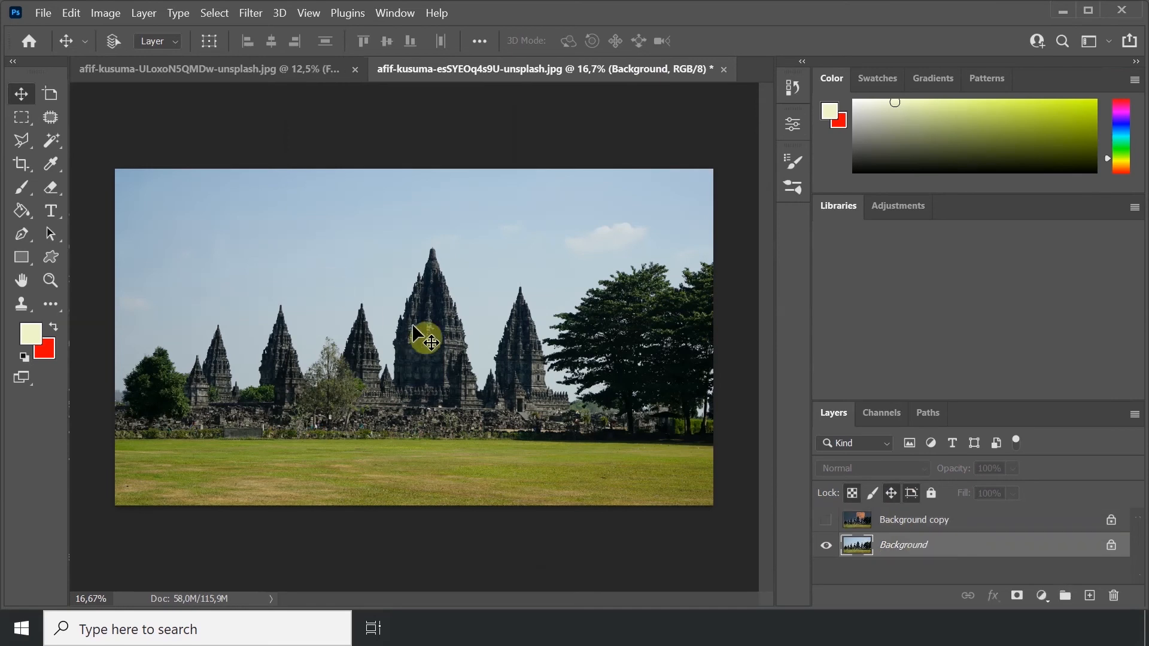
# - Apply Sky Replacement to the Background layer with the orange moon sky, setting the output to New Layers, and review the resulting layers
pyautogui.click(71, 11)
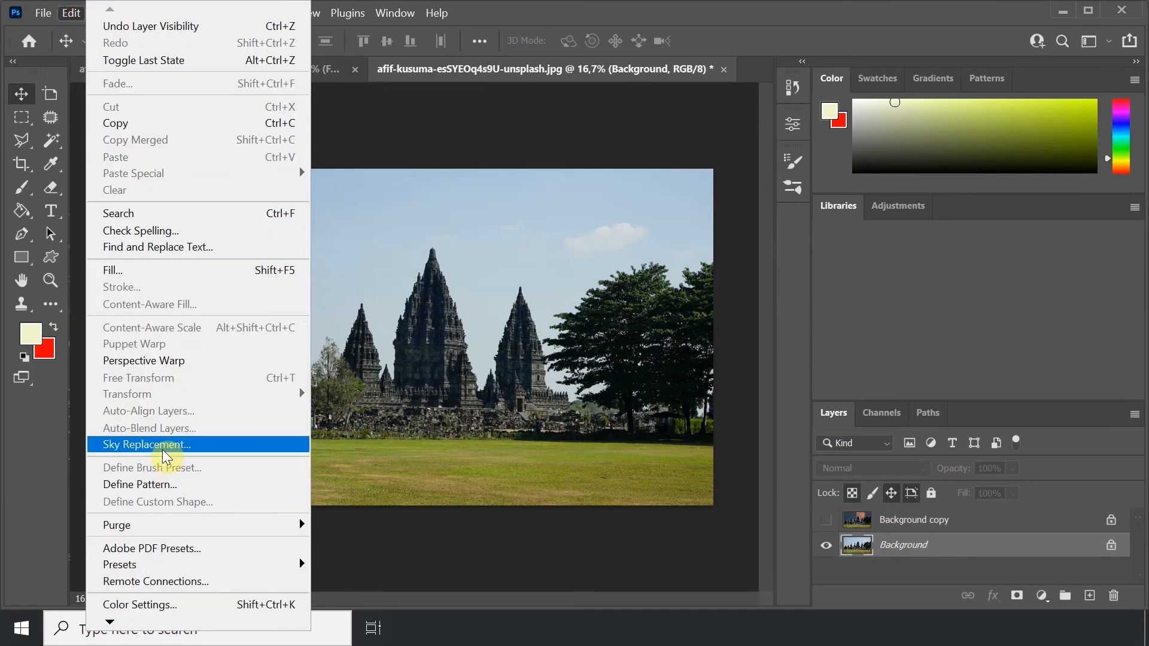
pyautogui.click(163, 443)
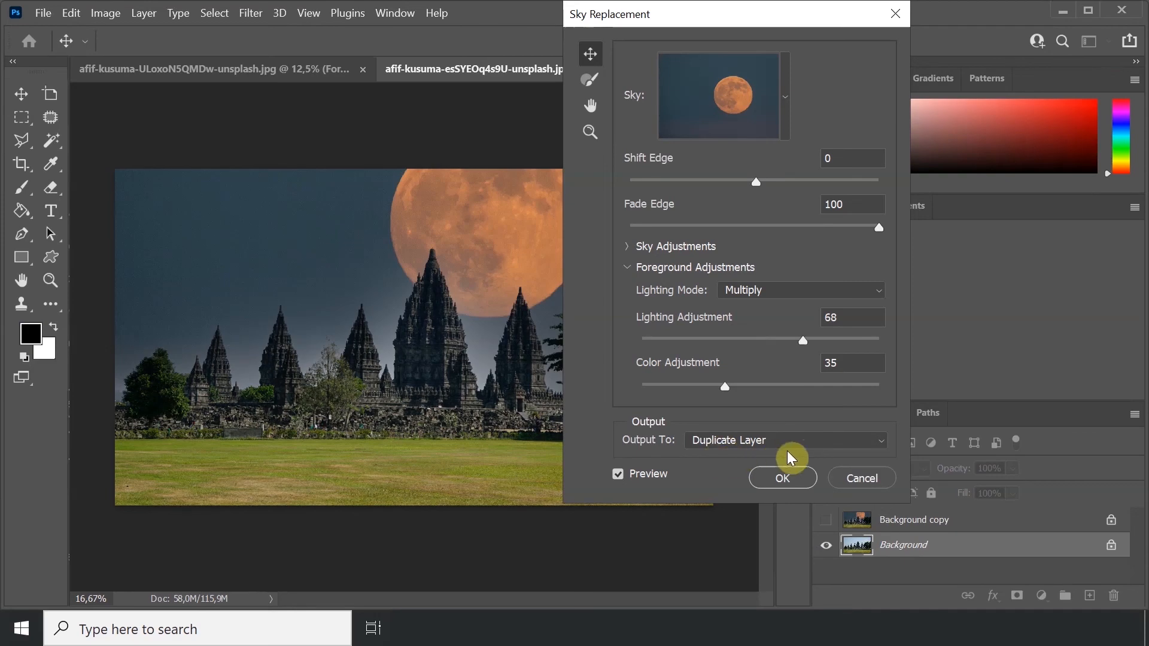
pyautogui.click(880, 444)
pyautogui.click(845, 455)
pyautogui.click(804, 478)
pyautogui.scroll(-3, 929, 545)
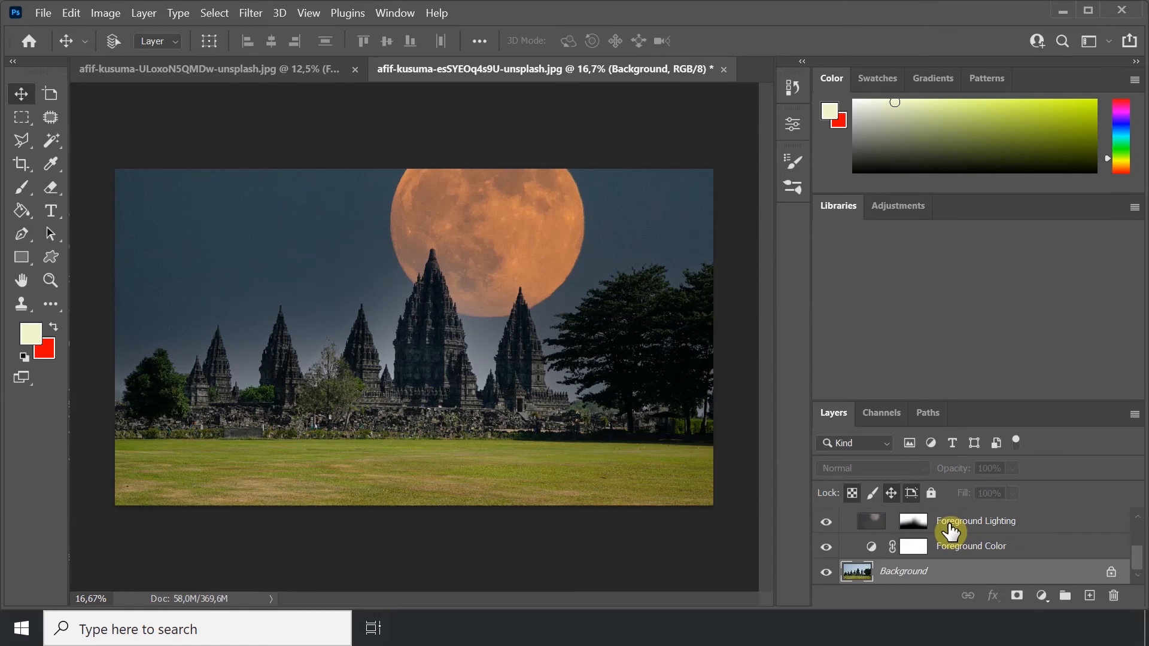
pyautogui.scroll(2, 952, 531)
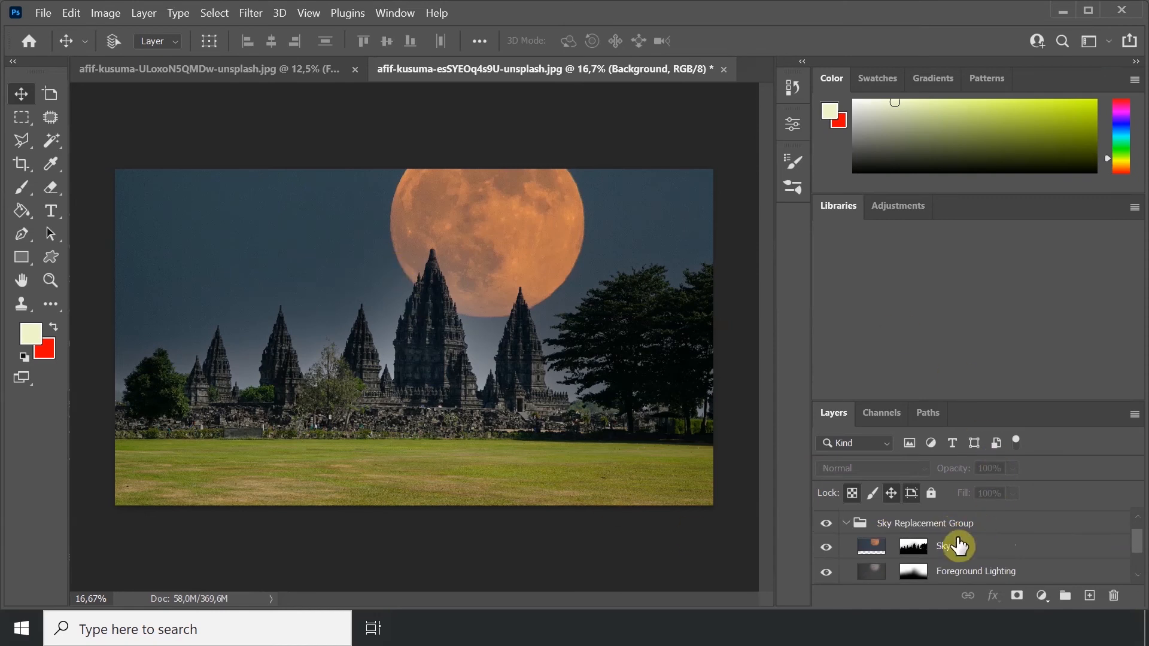
# - Lower the Sky layer's fill to 41% to fade the moon sky in the wide temple photo
pyautogui.click(957, 535)
pyautogui.click(989, 557)
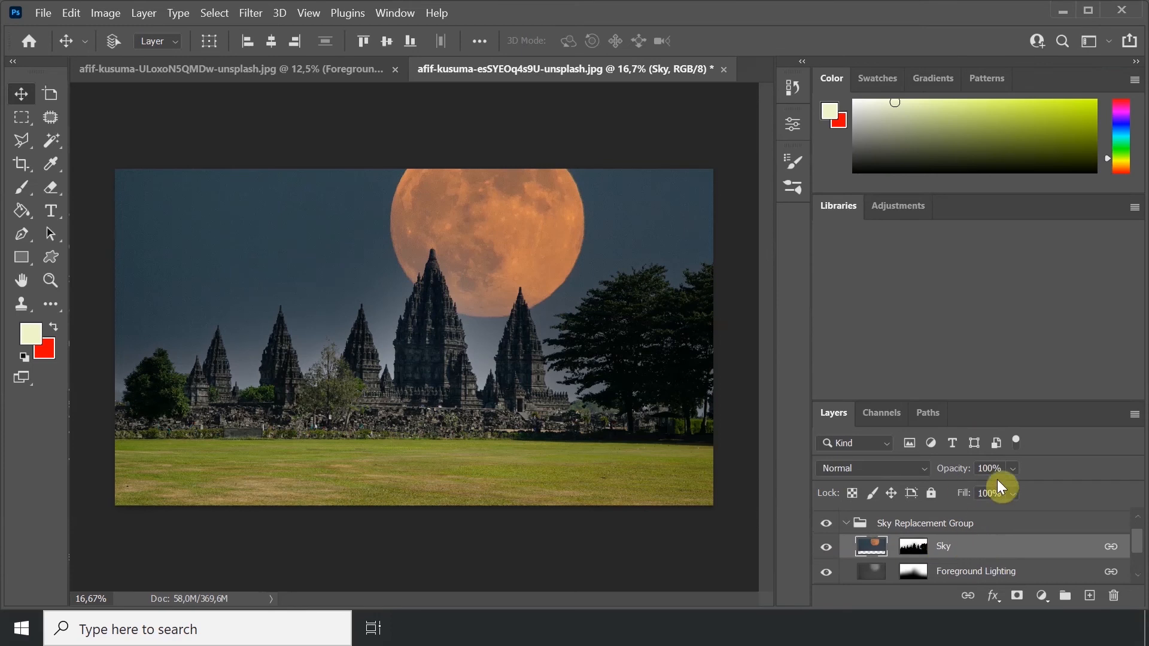
pyautogui.click(1011, 469)
pyautogui.moveTo(1018, 484); pyautogui.dragTo(1014, 484)
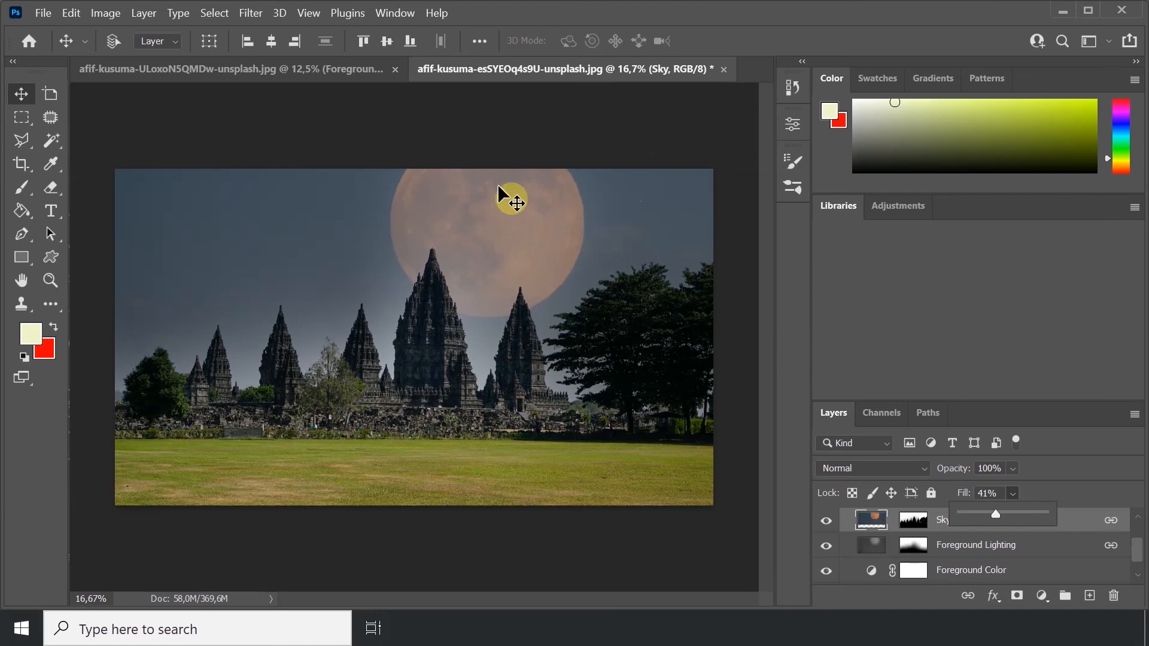
# - Open the Stonehenge photo and start Sky Replacement on its Background layer
pyautogui.click(43, 13)
pyautogui.click(105, 49)
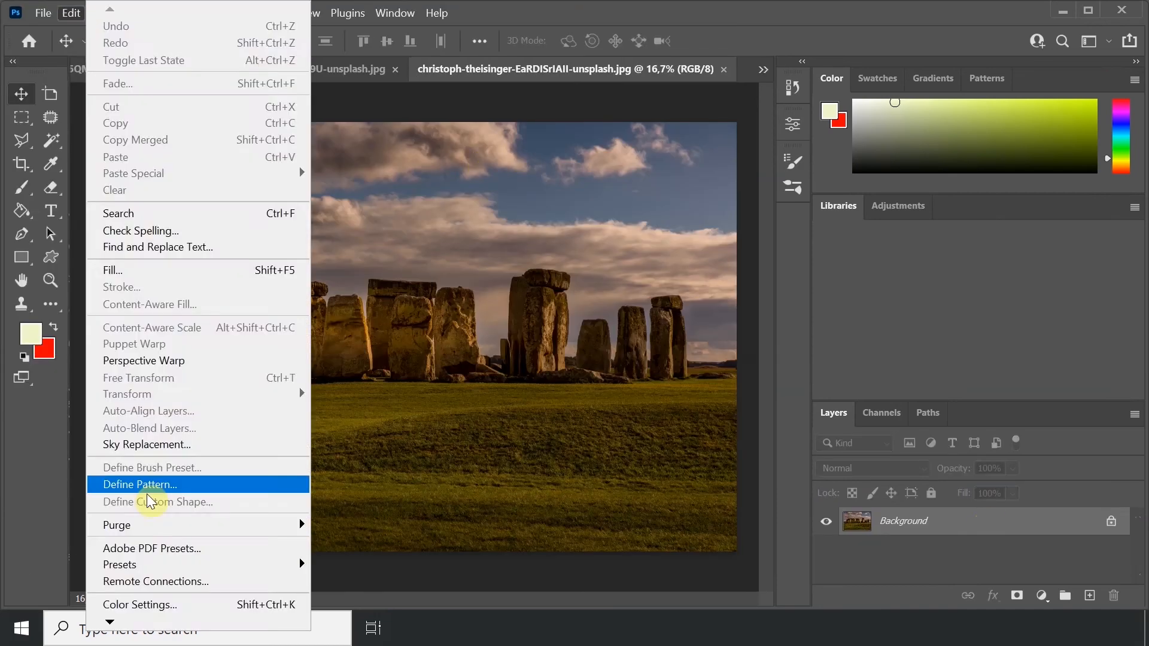
pyautogui.click(120, 445)
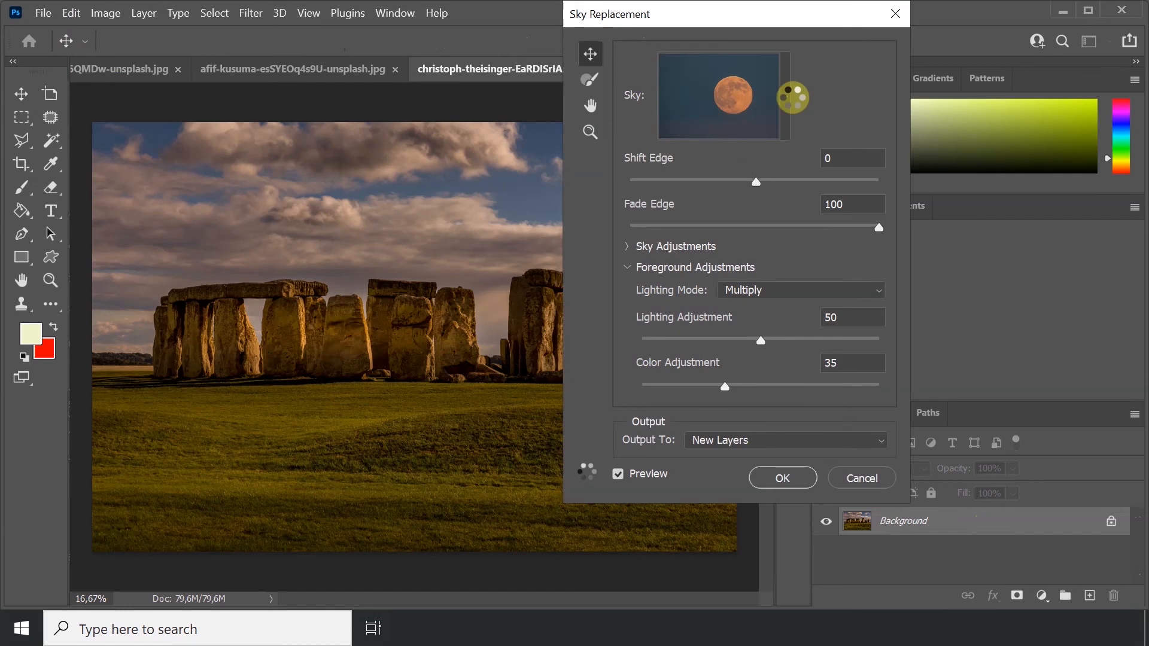
# - Try underwater and space images from the custom skies as the Stonehenge sky, and choose the glowing blue jellyfish
pyautogui.click(785, 97)
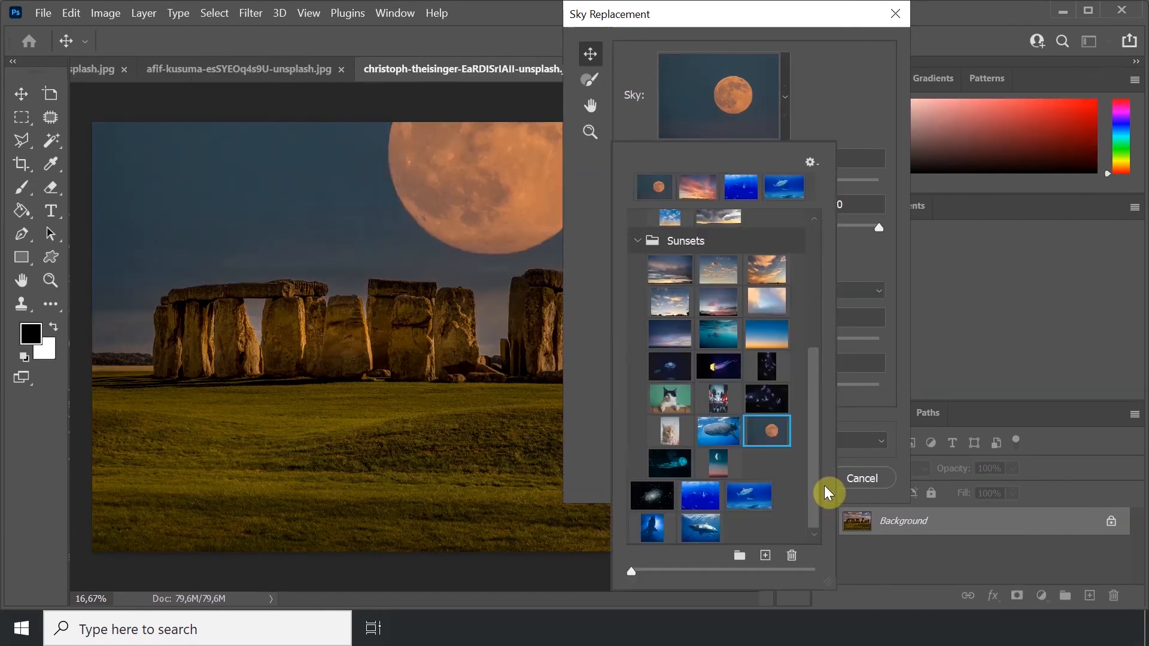
pyautogui.moveTo(816, 341); pyautogui.dragTo(815, 470)
pyautogui.click(700, 496)
pyautogui.moveTo(709, 12); pyautogui.dragTo(772, 12)
pyautogui.click(850, 97)
pyautogui.moveTo(877, 385); pyautogui.dragTo(876, 508)
pyautogui.click(721, 495)
pyautogui.click(736, 369)
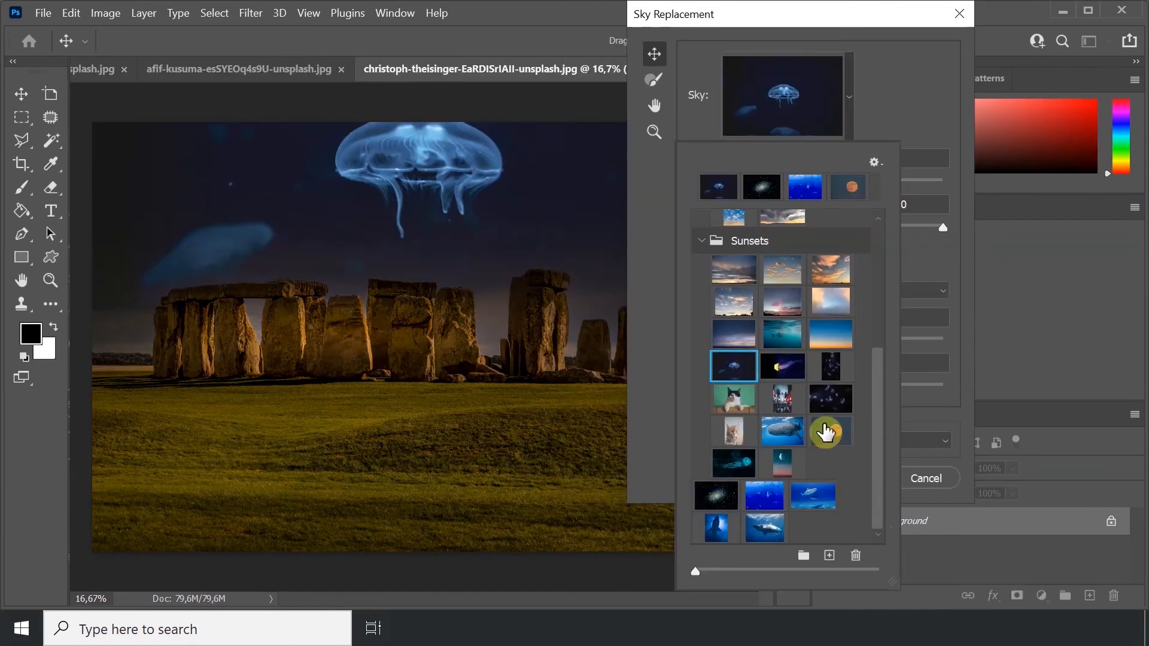
# - Move the jellyfish sky down, apply it with Lighting Adjustment about 73 as New Layers, and set the Sky layer's opacity to 90%
pyautogui.moveTo(552, 184); pyautogui.dragTo(550, 214)
pyautogui.moveTo(860, 343); pyautogui.dragTo(893, 343)
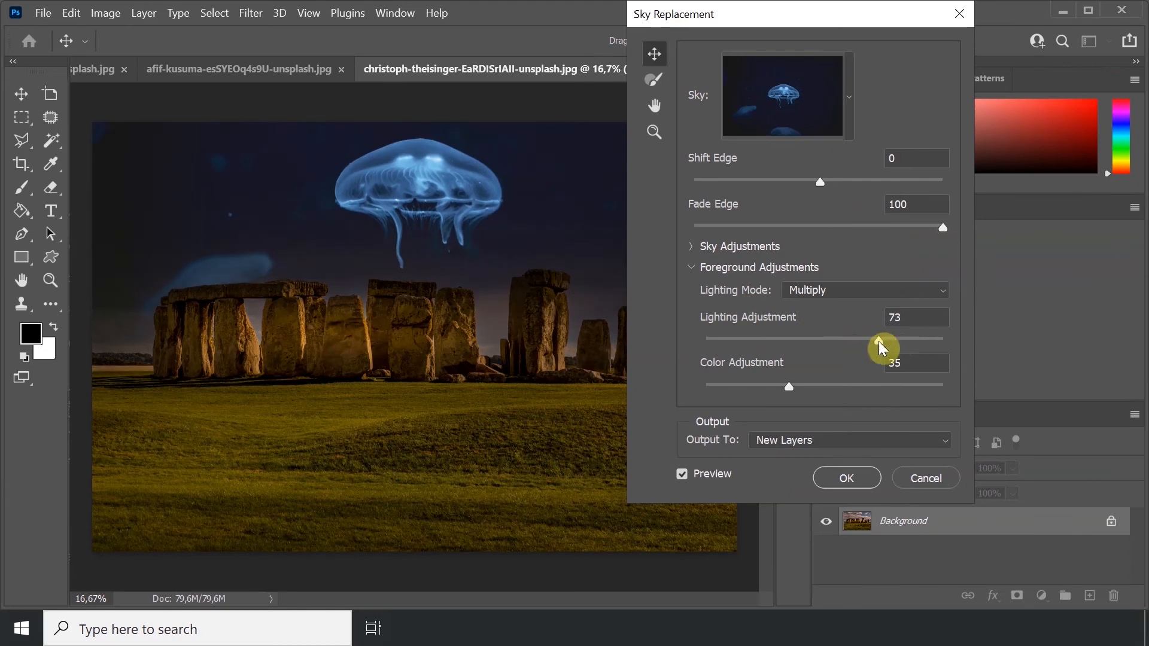
pyautogui.click(847, 478)
pyautogui.click(1013, 469)
pyautogui.moveTo(1044, 490)
pyautogui.mouseDown()
pyautogui.moveTo(1025, 490)
pyautogui.moveTo(1037, 490)
pyautogui.mouseUp()
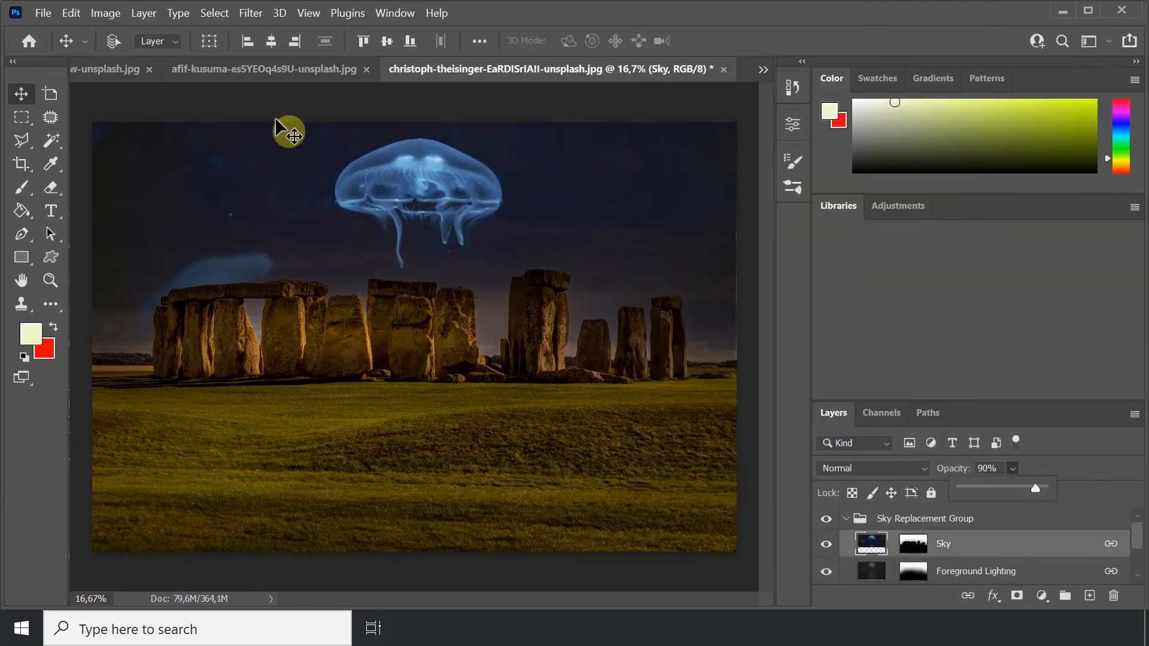
# - Add a text layer in the sky reading "The Unknown Files"
pyautogui.click(1090, 596)
pyautogui.click(50, 211)
pyautogui.write('unknown')
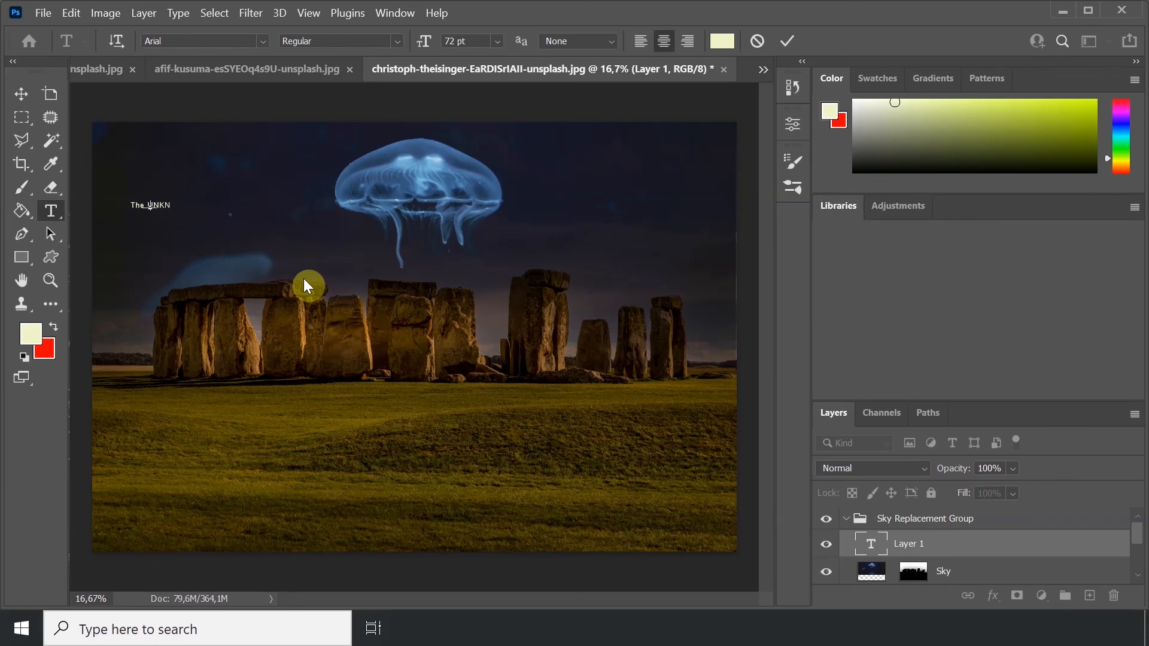
# - Set the title's font to BadDogSCapsSSK Bold and scale the text up to about 4435 px wide
pyautogui.hotkey('ctrl', 'a')
pyautogui.click(262, 40)
pyautogui.scroll(-10, 469, 440)
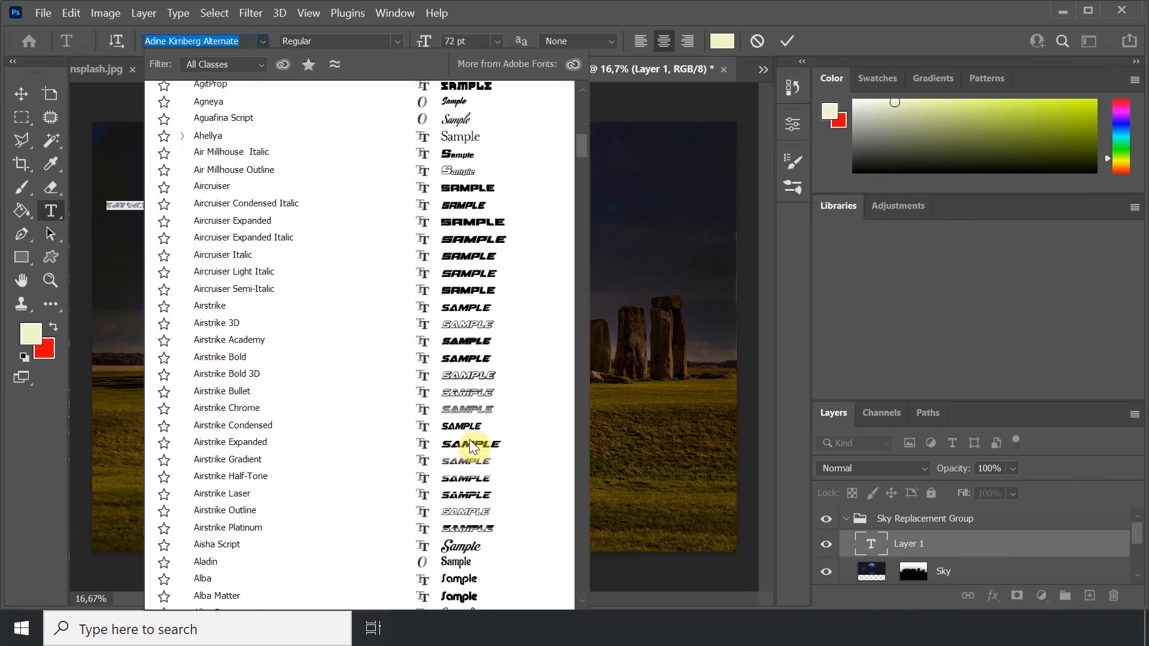
pyautogui.hotkey('ctrl', 'Return')
pyautogui.press('v')
pyautogui.moveTo(231, 235); pyautogui.dragTo(539, 327)
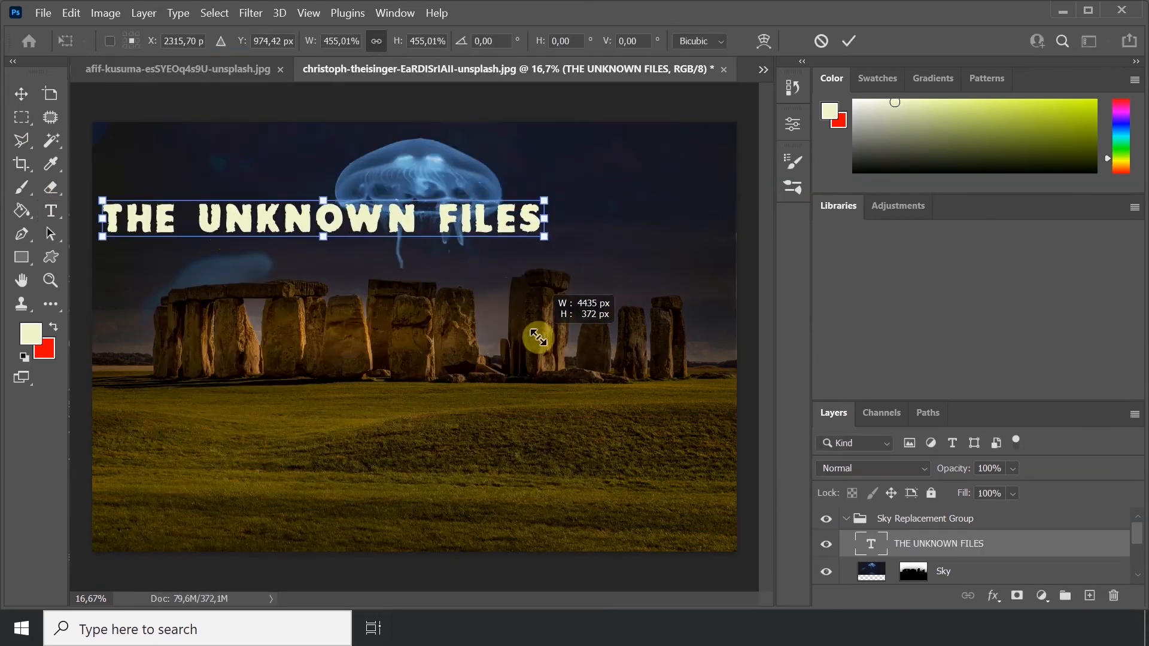
# - Break the title into three lines: THE, UNKNOWN and FILES
pyautogui.click(51, 210)
pyautogui.click(200, 218)
pyautogui.press('Return')
pyautogui.click(390, 263)
pyautogui.press('Return')
# - Left-align the three-line title and move it into the picture's upper-left corner beside the jellyfish
pyautogui.hotkey('ctrl', 'a')
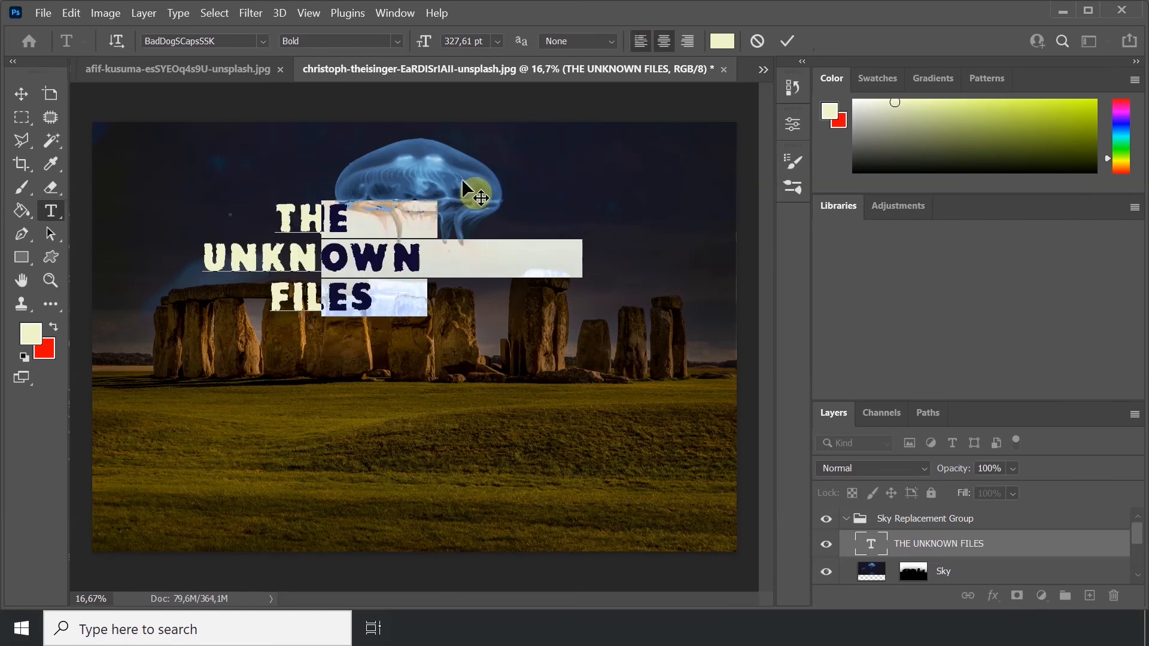
pyautogui.hotkey('ctrl', 'shift', 'l')
pyautogui.moveTo(469, 188); pyautogui.dragTo(167, 201)
# - Delete the word FILES from the title text, keeping THE UNKNOWN
pyautogui.doubleClick(171, 251)
pyautogui.click(497, 40)
pyautogui.press('Escape')
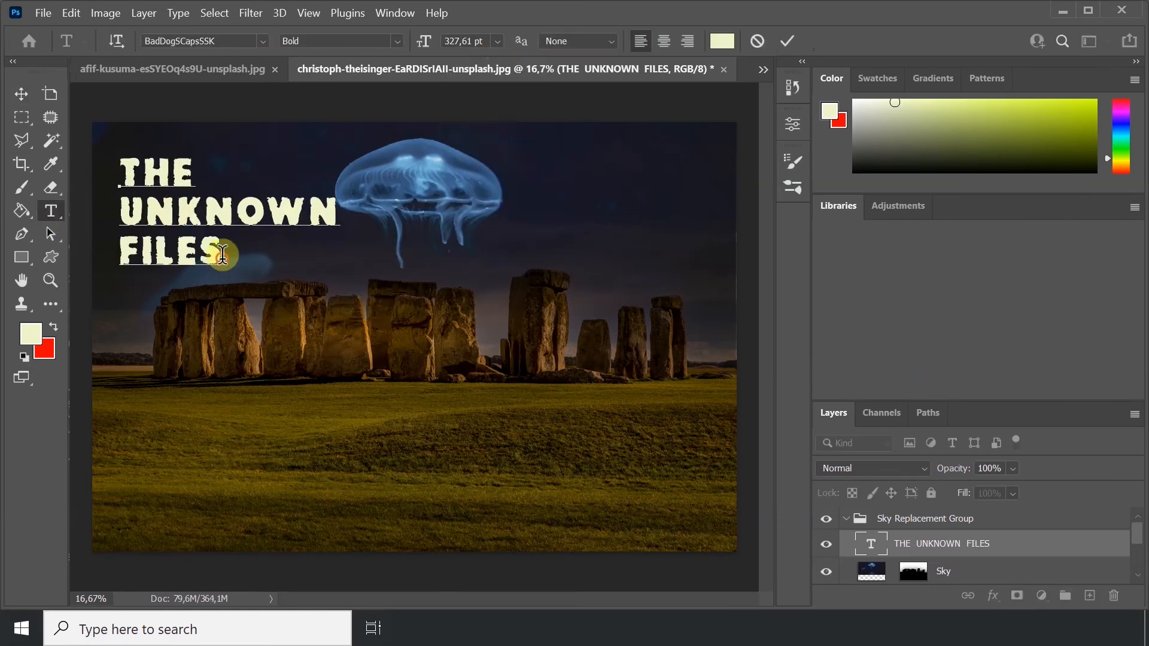
pyautogui.press('BackSpace')
pyautogui.hotkey('ctrl', 'Return')
# - Duplicate the THE UNKNOWN text layer, place the copy beneath it and change its text to FILES
pyautogui.hotkey('ctrl', 'j')
pyautogui.moveTo(115, 174); pyautogui.dragTo(236, 277)
pyautogui.click(236, 276)
pyautogui.hotkey('ctrl', 'a')
pyautogui.write('FILES')
# - Position the FILES text directly below THE UNKNOWN and scale it larger than the lines above
pyautogui.click(21, 94)
pyautogui.moveTo(168, 238); pyautogui.dragTo(171, 239)
pyautogui.hotkey('ctrl', 't')
pyautogui.moveTo(213, 290); pyautogui.dragTo(264, 321)
pyautogui.press('Return')
# - Select both title layers and scale them down together toward the picture's upper-left corner
pyautogui.keyDown('shift'); pyautogui.click(204, 216); pyautogui.keyUp('shift')
pyautogui.moveTo(472, 374); pyautogui.dragTo(385, 475)
pyautogui.hotkey('ctrl', 'z')
pyautogui.hotkey('ctrl', 't')
pyautogui.moveTo(282, 264); pyautogui.dragTo(239, 192)
pyautogui.press('Return')
# - Duplicate the FILES text layer and place the copy below the title
pyautogui.click(975, 545)
pyautogui.hotkey('ctrl', 'j')
pyautogui.moveTo(149, 209); pyautogui.dragTo(153, 263)
# - Replace the copied text with three lines: "Friday, 26 March 2021", "09.00- 11.00 PM" and "Only on BFI Channel"
pyautogui.doubleClick(179, 270)
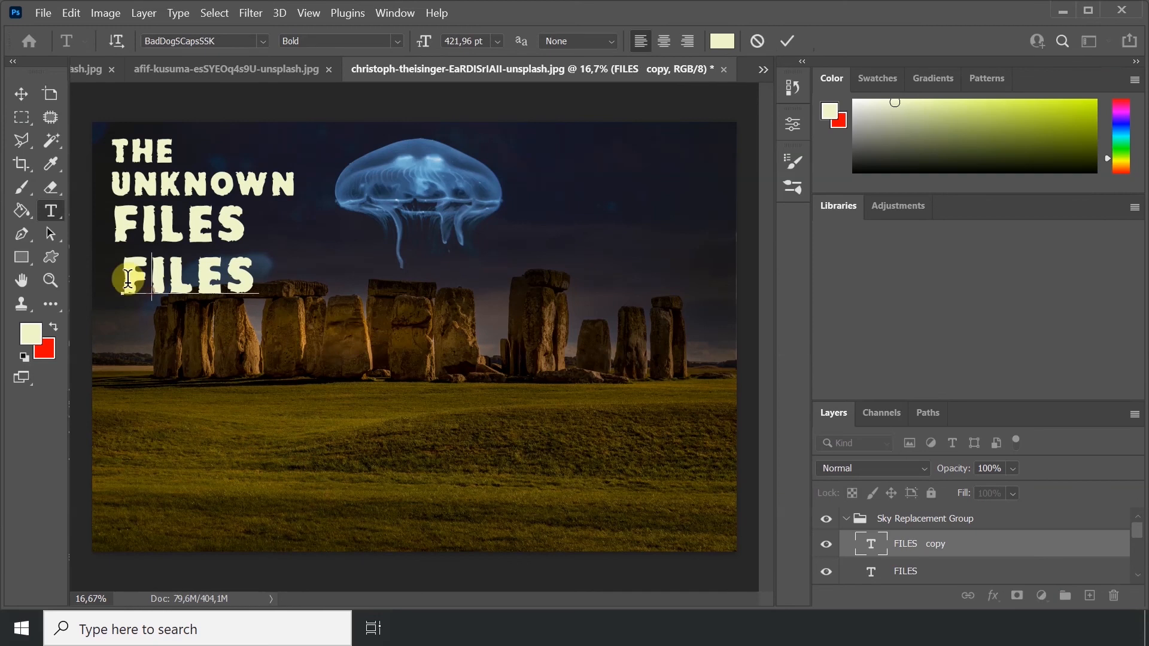
pyautogui.hotkey('ctrl', 'a')
pyautogui.write('Friday, 26 March 2021')
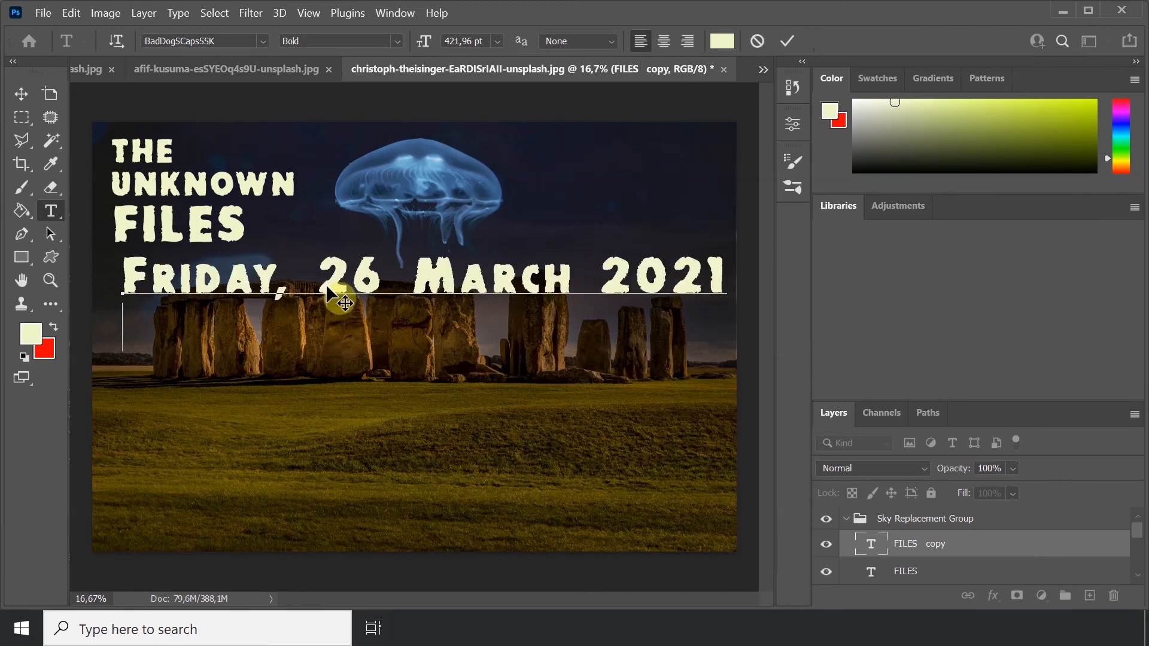
pyautogui.press('Return')
pyautogui.write('09.00 - 11.')
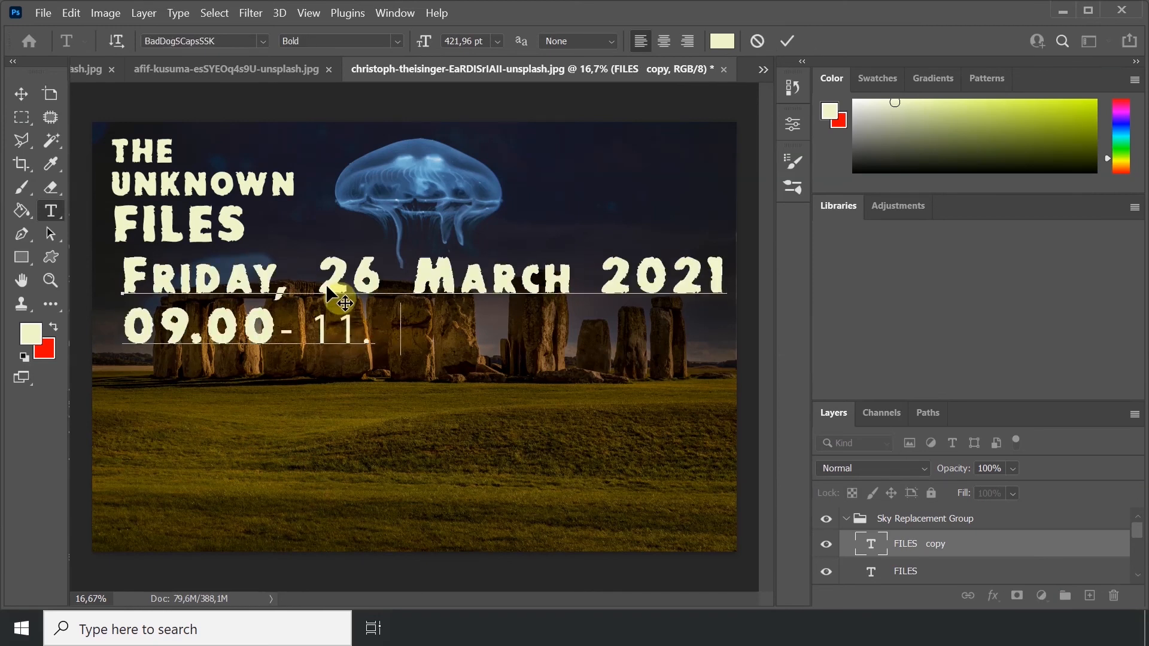
pyautogui.write('00 PMannel')
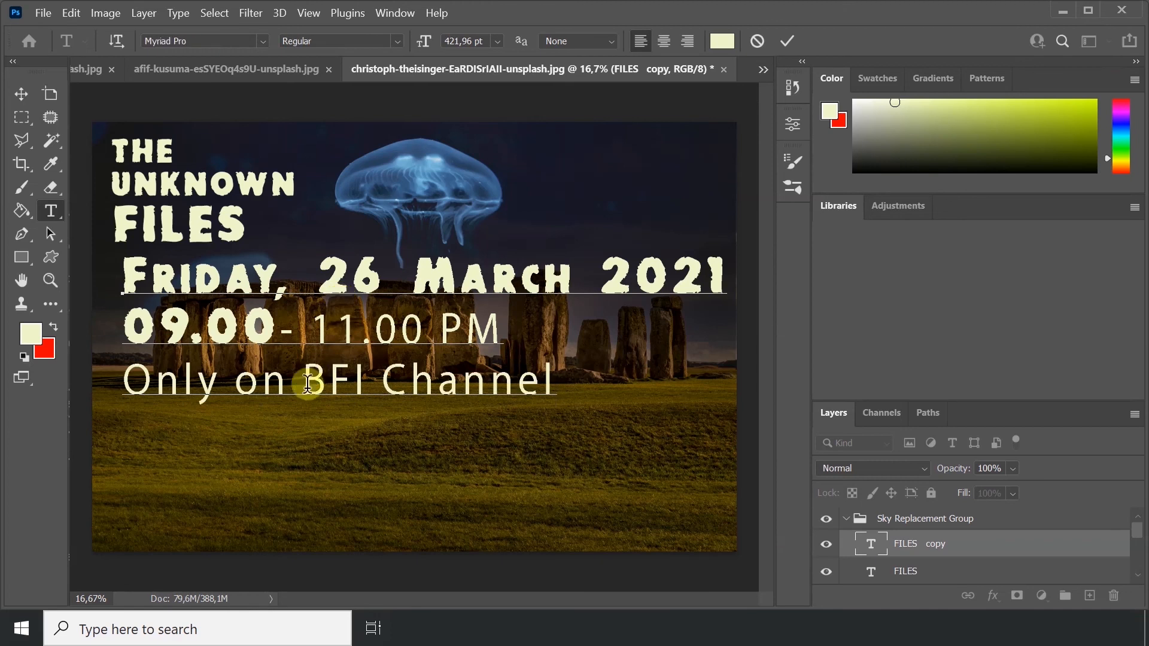
# - Set the event text's font to Arial Narrow Bold and scale it down to fit the title's width
pyautogui.hotkey('ctrl', 'a')
pyautogui.click(234, 41)
pyautogui.write('Arial')
pyautogui.click(298, 136)
pyautogui.hotkey('ctrl', 'Return')
pyautogui.hotkey('ctrl', 't')
pyautogui.moveTo(587, 407); pyautogui.dragTo(281, 317)
pyautogui.press('Return')
pyautogui.press('v')
pyautogui.hotkey('ctrl', 'j')
pyautogui.moveTo(218, 284); pyautogui.dragTo(218, 344)
pyautogui.press('t')
pyautogui.moveTo(275, 370); pyautogui.dragTo(109, 318)
pyautogui.write('www.bfi')
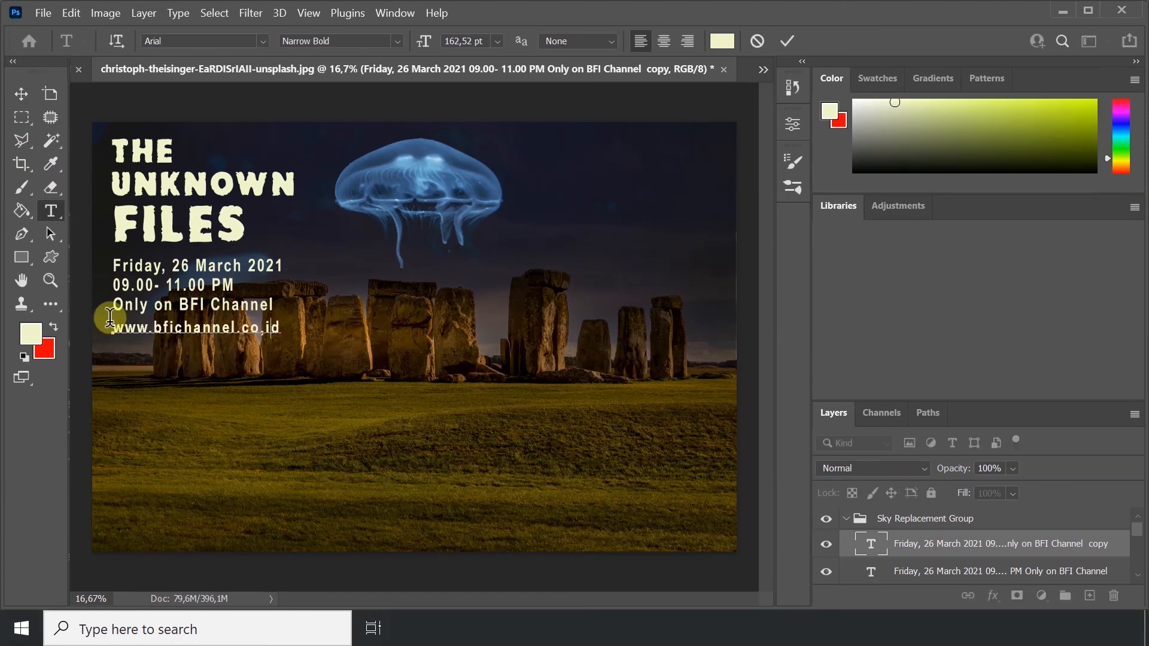
pyautogui.hotkey('ctrl', 'Return')
# - Select both the event text and website layers and move them down to the picture's lower-left corner
pyautogui.press('v')
pyautogui.keyDown('shift'); pyautogui.click(912, 574); pyautogui.keyUp('shift')
pyautogui.moveTo(240, 267); pyautogui.dragTo(246, 468)
# - Add Outer Glow and Drop Shadow layer effects to the FILES text layer
pyautogui.scroll(-2, 1047, 544)
pyautogui.doubleClick(1096, 533)
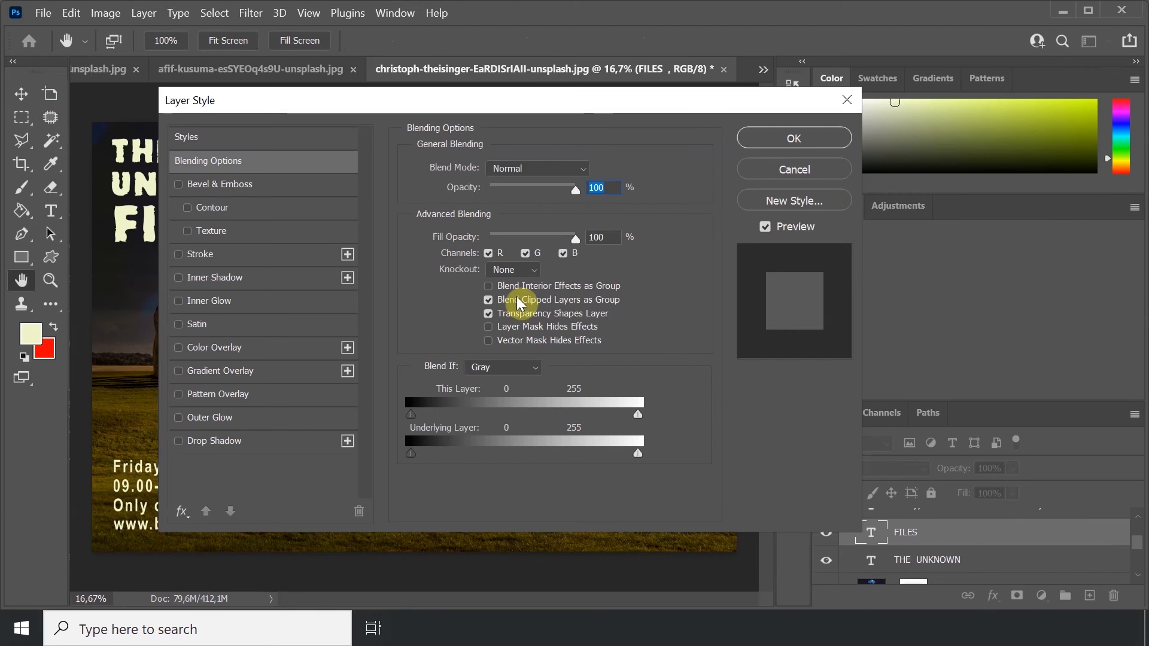
pyautogui.click(231, 422)
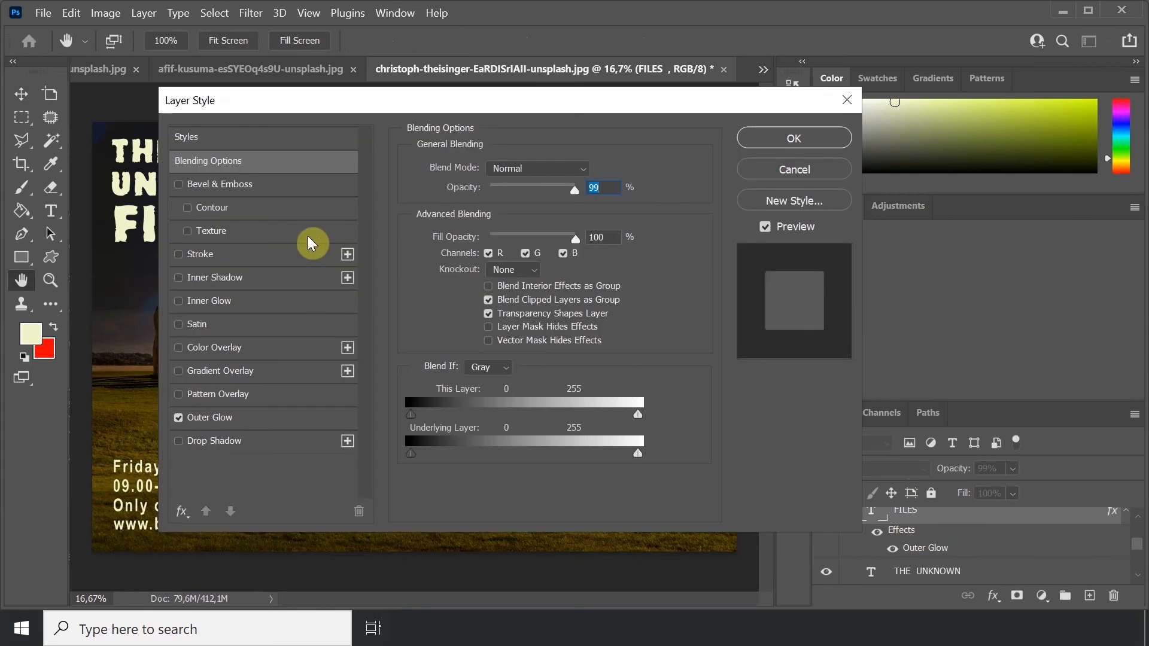
pyautogui.click(215, 424)
pyautogui.press('Return')
# - Free Transform the Sky layer to about 101% scale and 4° rotation, and move the jellyfish down closer to the stones
pyautogui.hotkey('ctrl', '-')
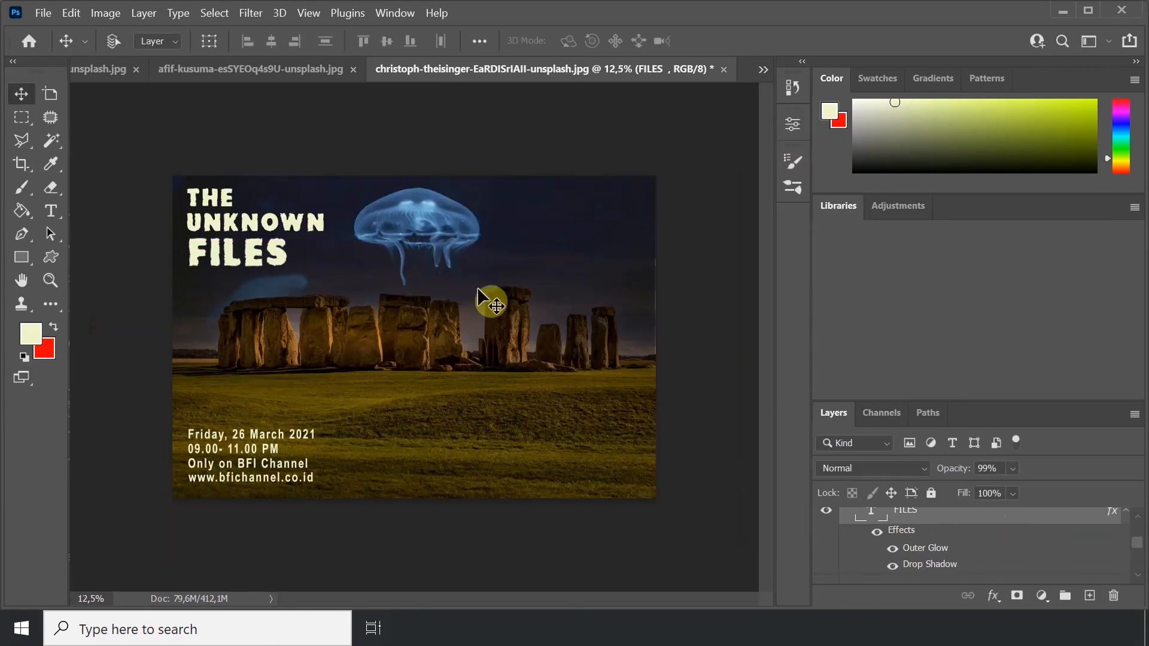
pyautogui.scroll(-4, 970, 544)
pyautogui.click(964, 532)
pyautogui.hotkey('ctrl', 't')
pyautogui.moveTo(752, 494); pyautogui.dragTo(759, 499)
pyautogui.hotkey('ctrl', '-')
pyautogui.moveTo(687, 491); pyautogui.dragTo(674, 513)
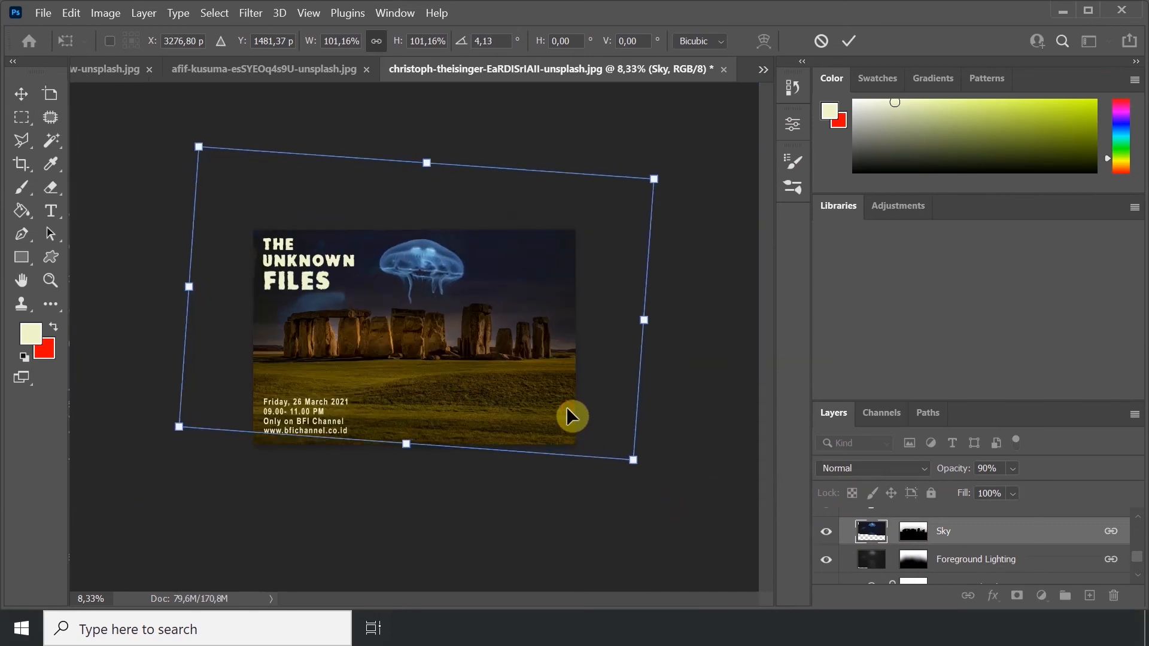
pyautogui.moveTo(568, 412); pyautogui.dragTo(568, 425)
pyautogui.click(20, 95)
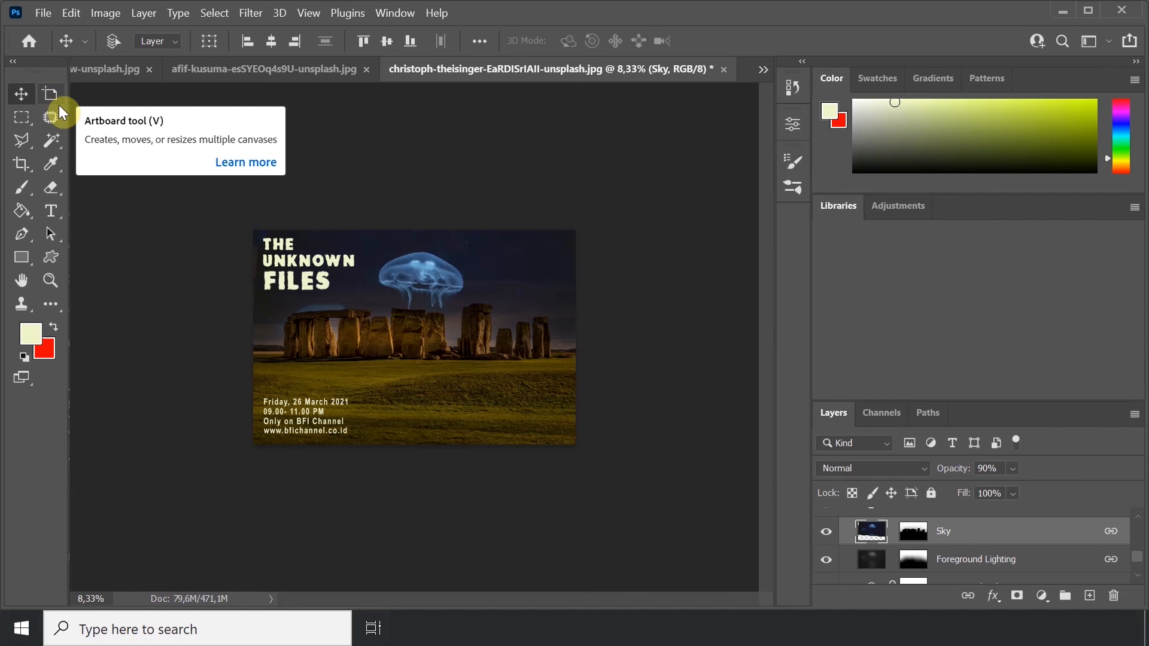
pyautogui.click(60, 281)
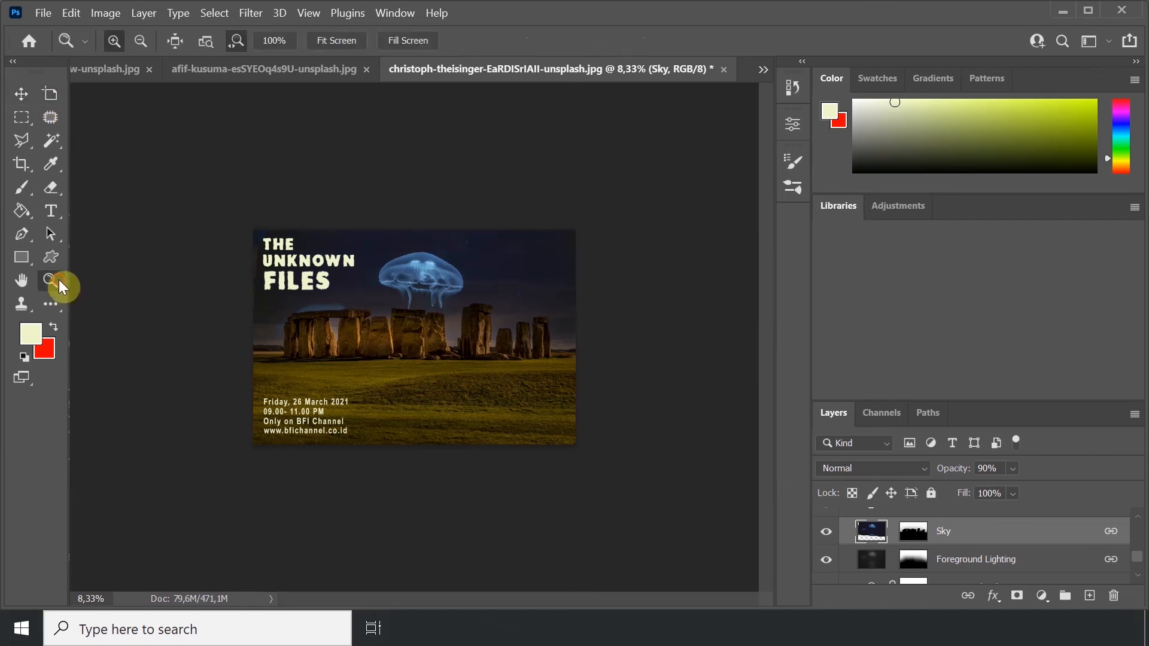
pyautogui.moveTo(124, 277); pyautogui.dragTo(280, 249)
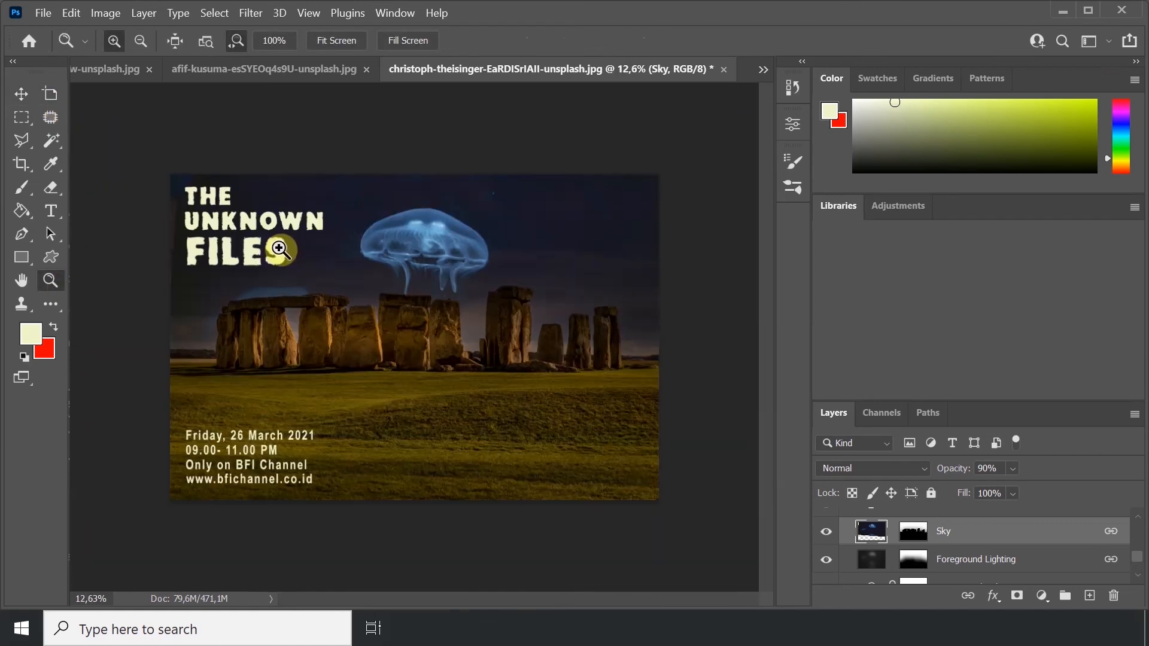